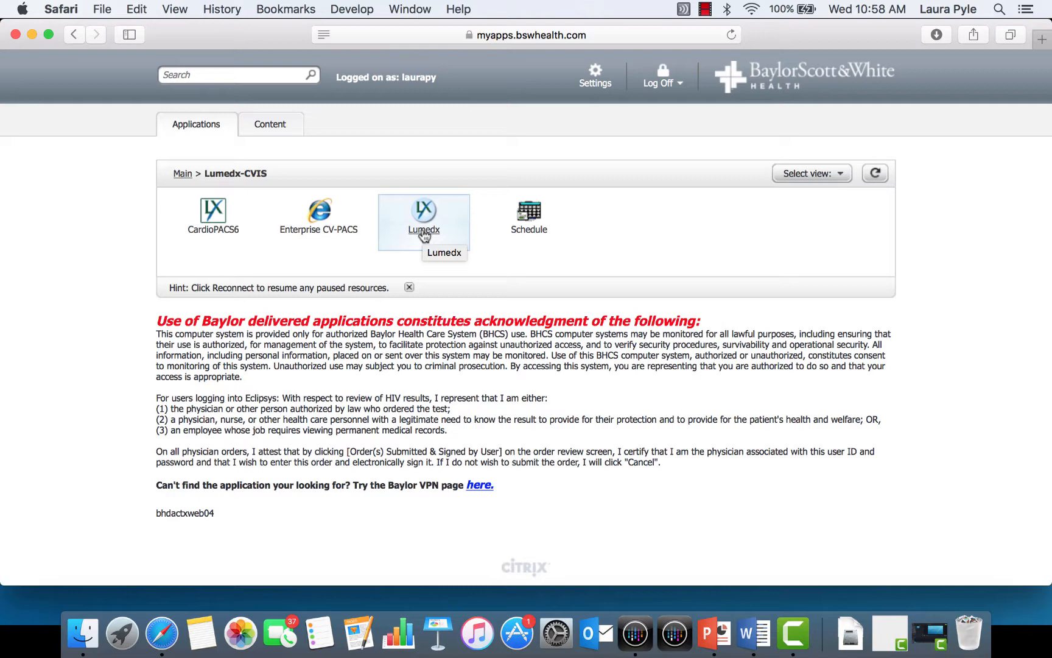
- Launch Lumedx and log in to the Apollo_Test database with the account user name and password
left_click(425, 235)
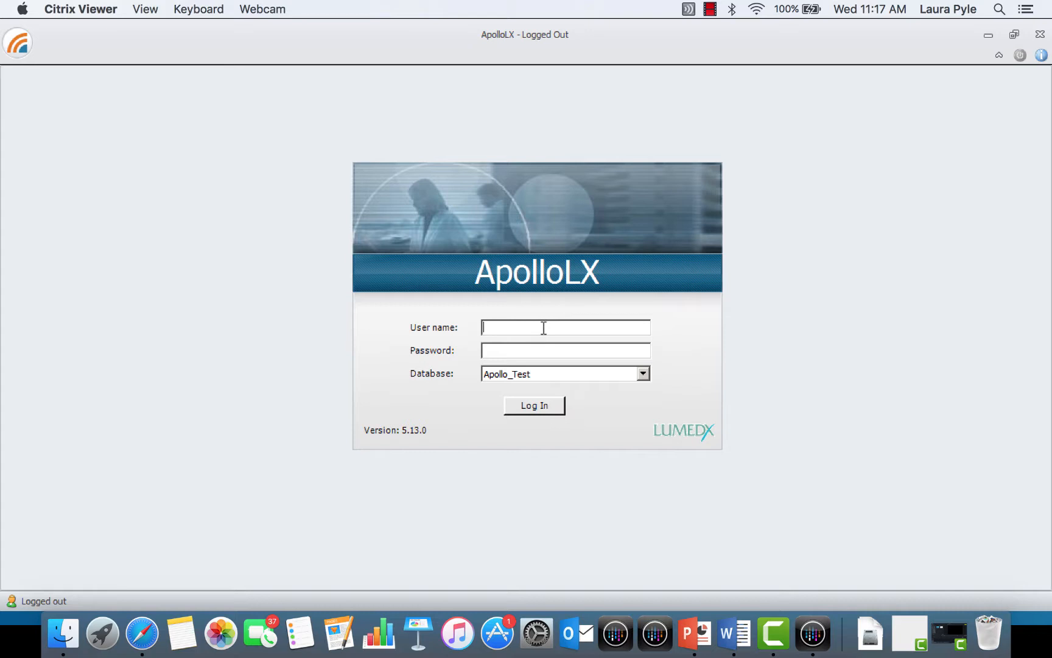
type("LXWCATHPHYS_VEN")
key("Tab")
type("*********")
key("Return")
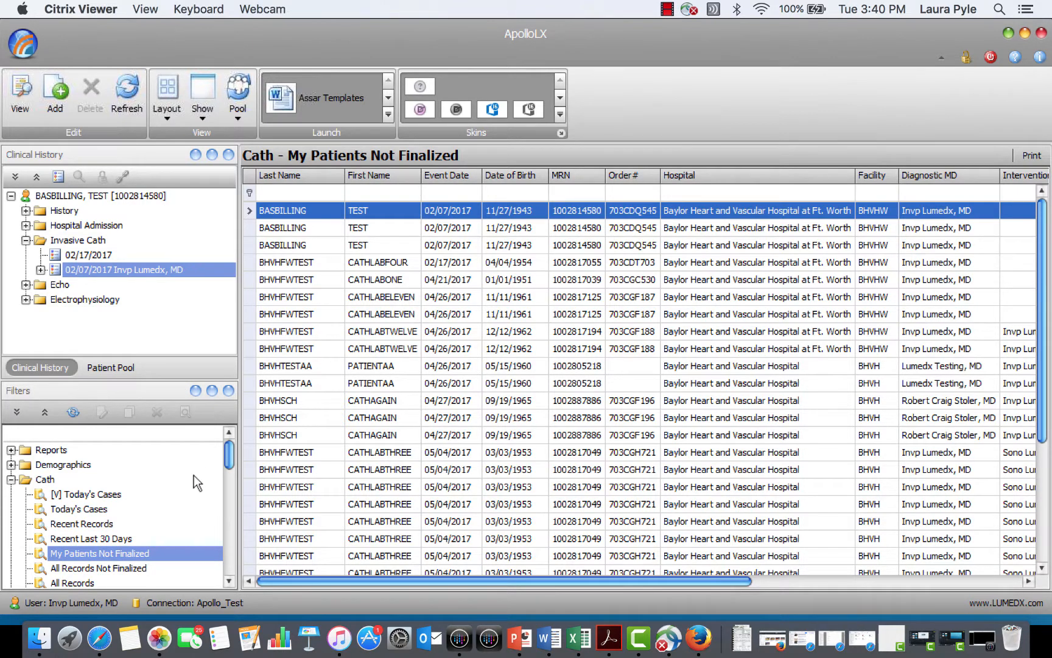
- Filter the cath list My Patients Not Finalized by patient first name and open the first matching 04/26/2017 record
left_click(96, 552)
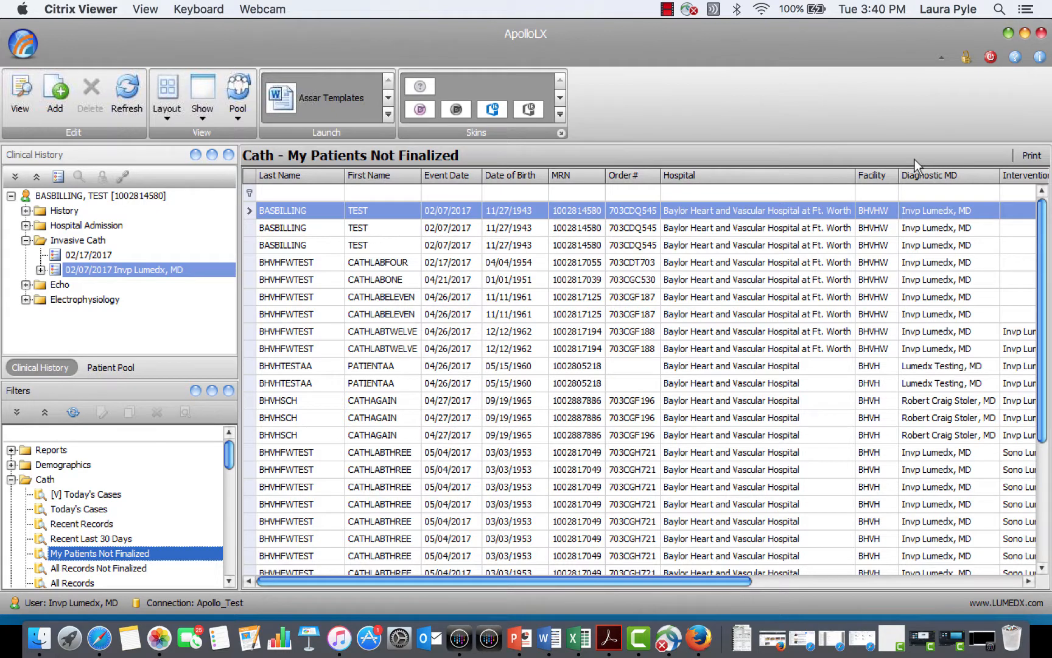
left_click(363, 192)
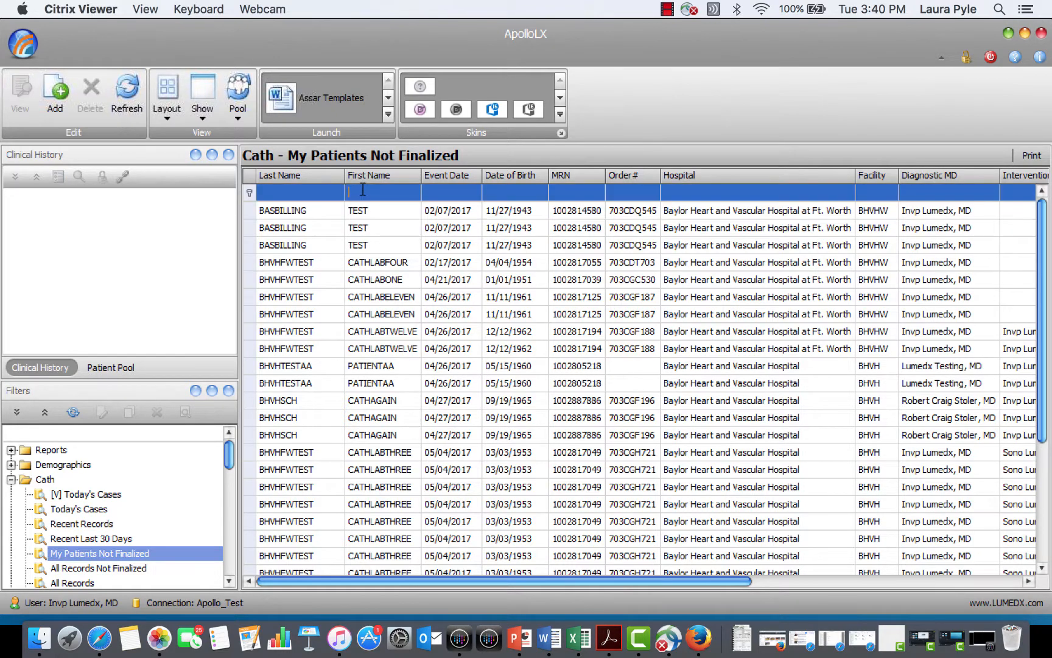
type("cathlab")
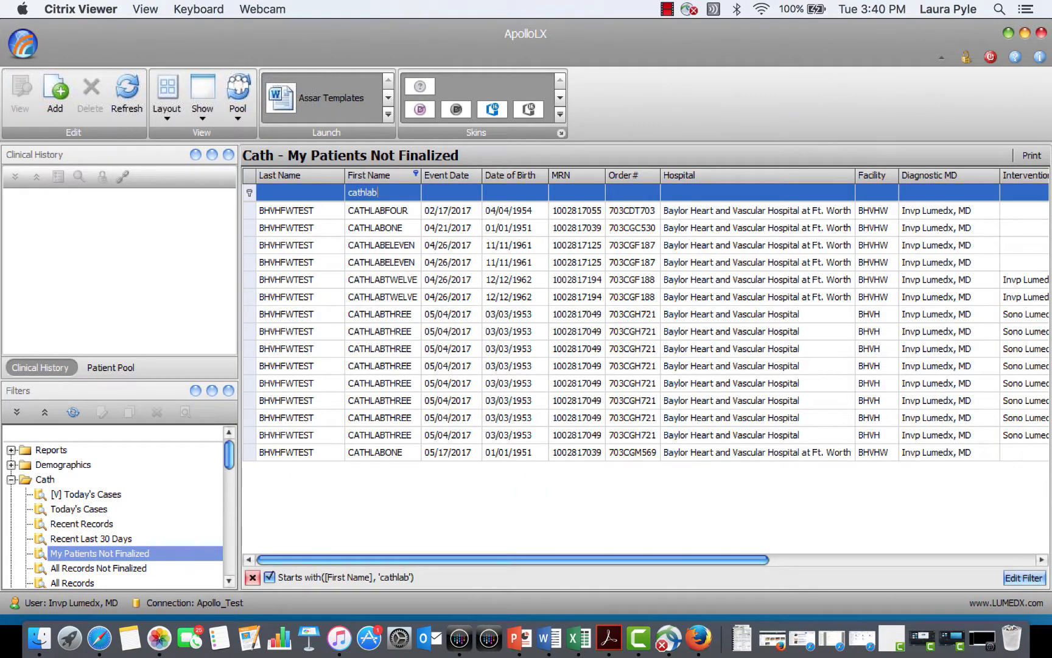
double_click(297, 246)
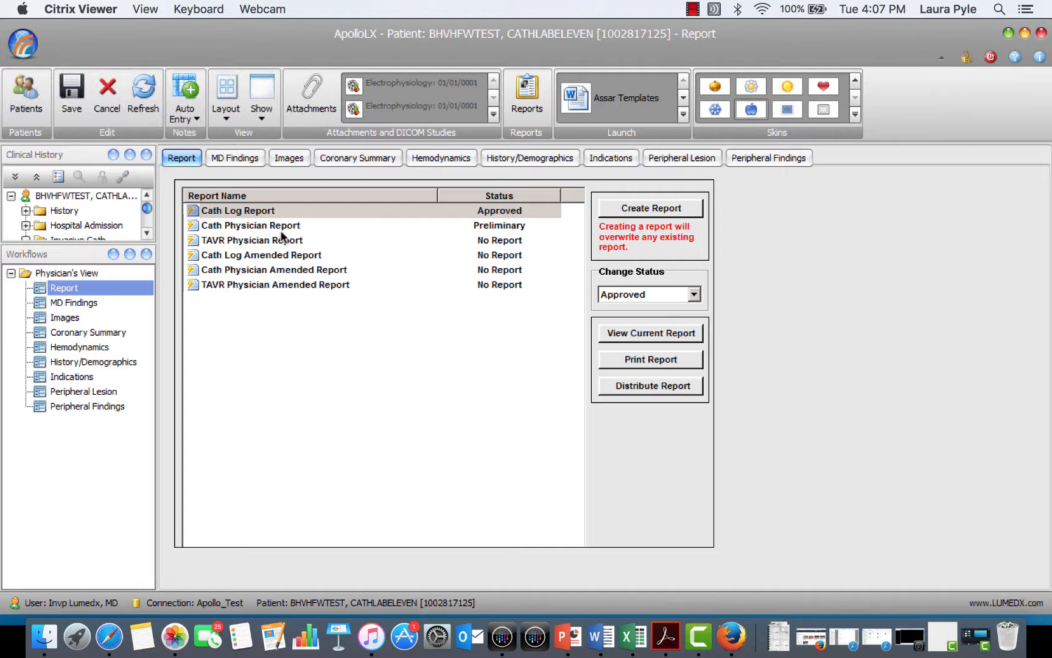
- View the current Cath Log Report, read through to its second page, and close the document
left_click(268, 211)
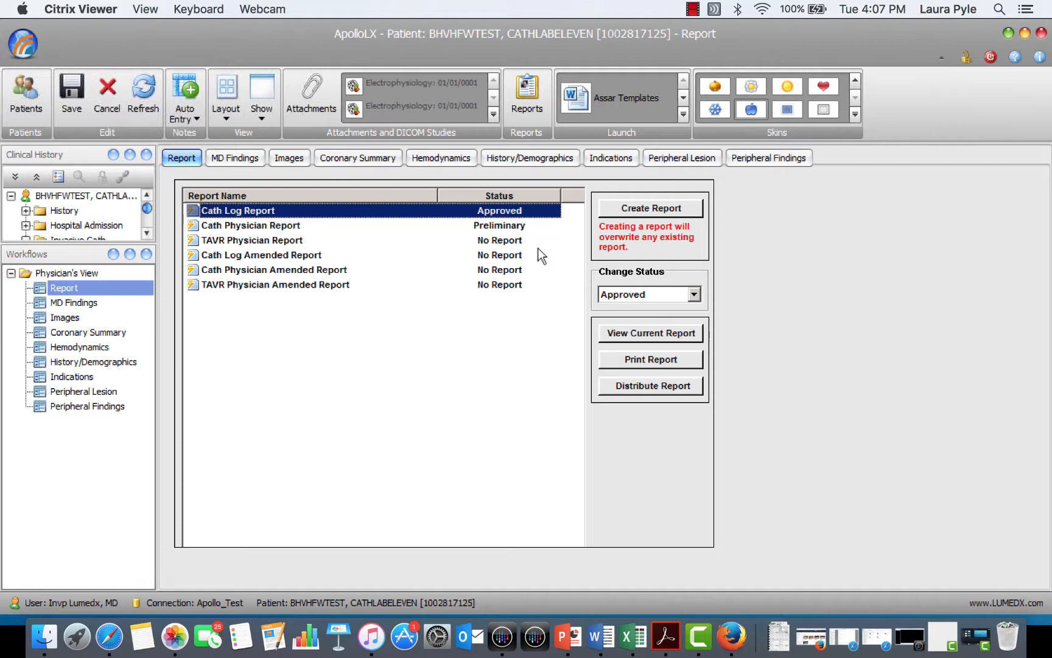
left_click(626, 339)
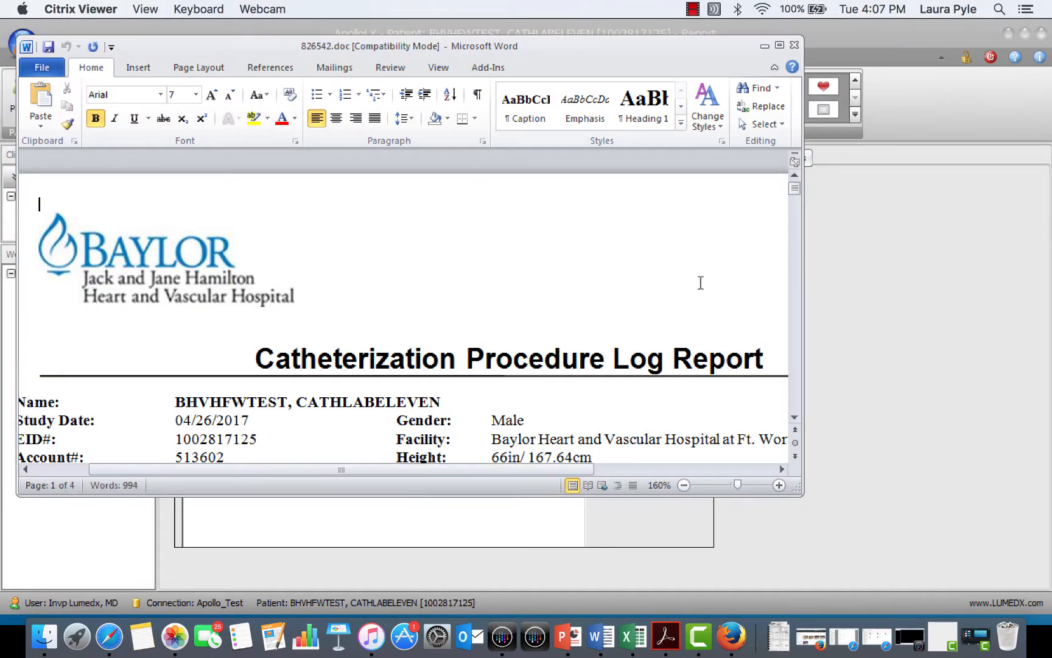
left_click_drag(795, 188, 795, 265)
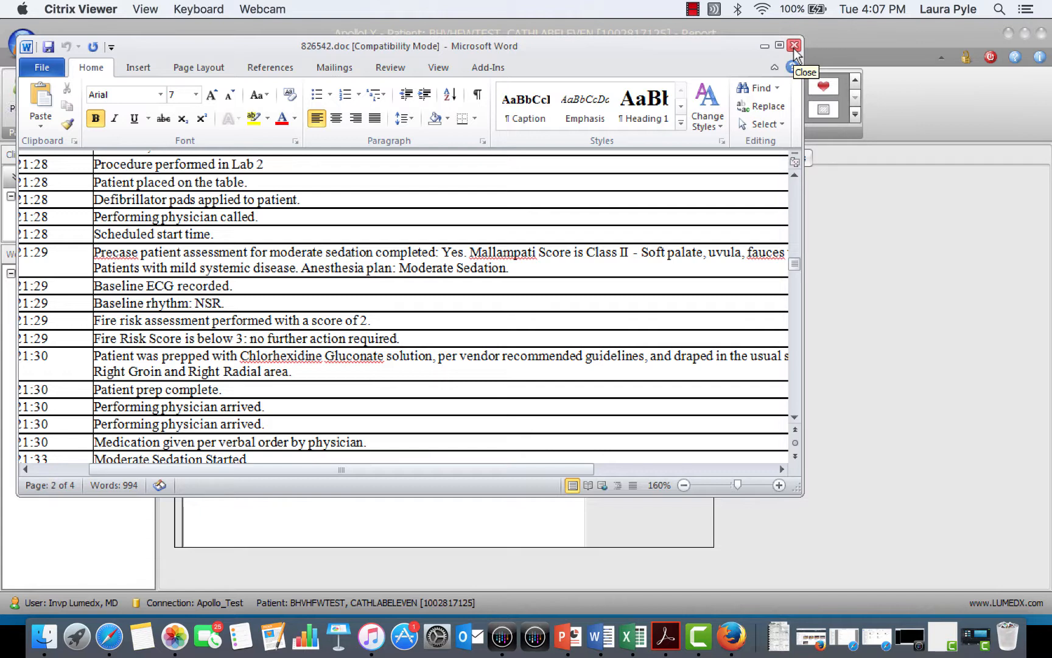
left_click(795, 46)
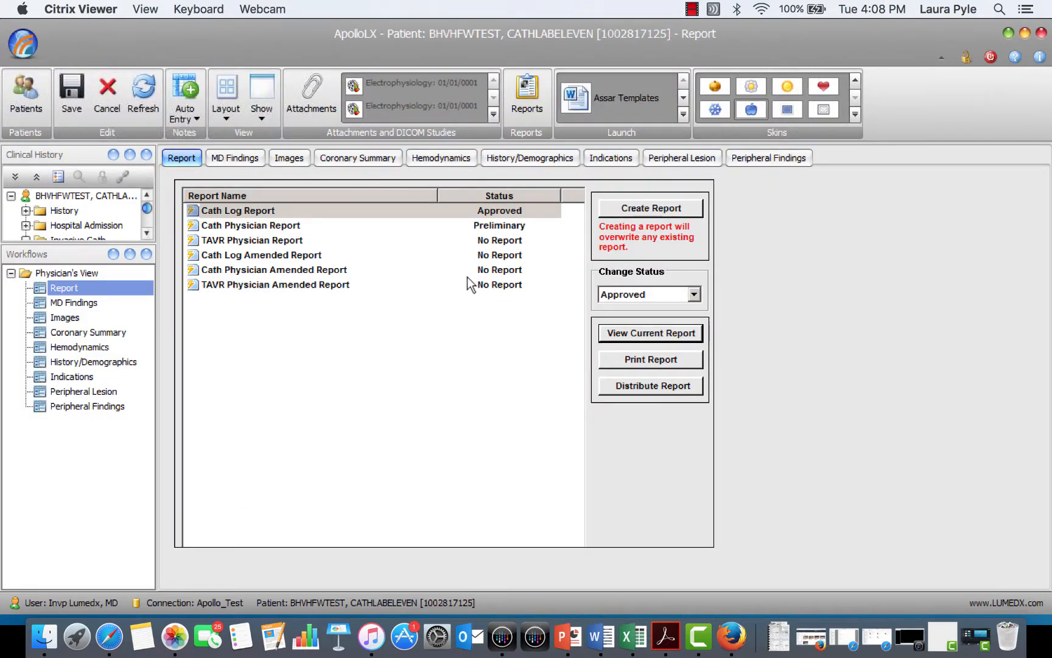
- Change the Cath Log Report status to Final and sign it electronically with the account password
left_click(695, 295)
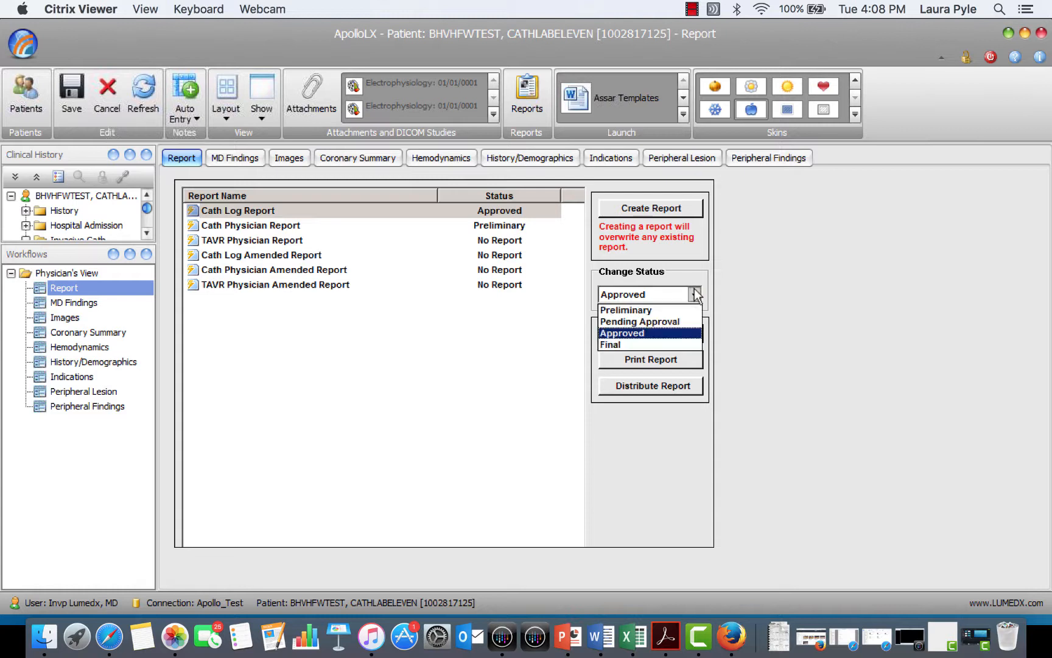
left_click(607, 341)
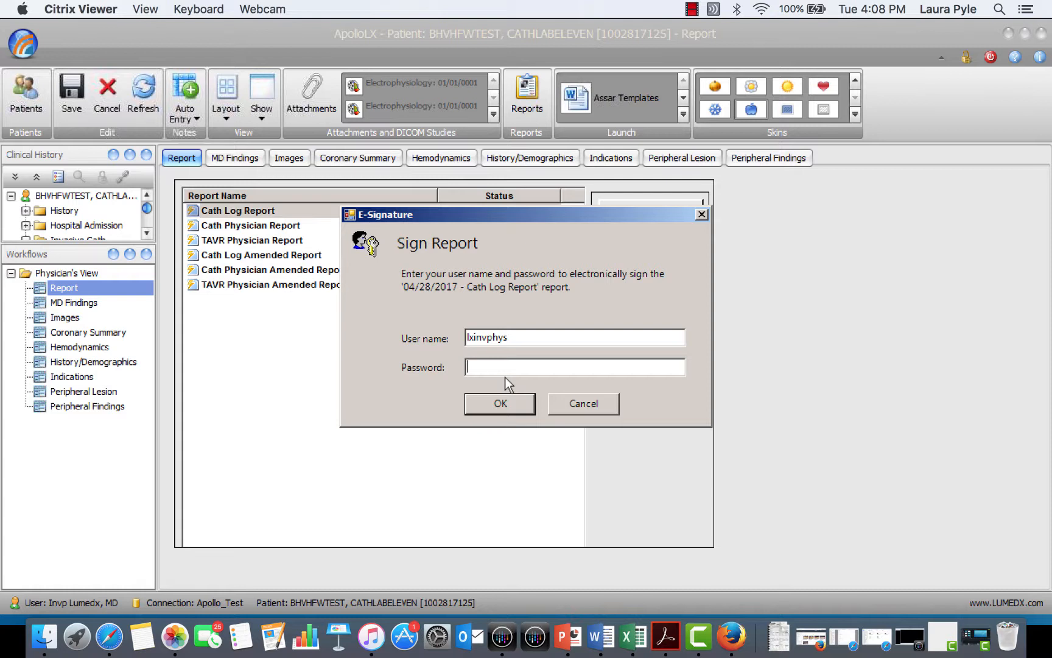
type("***")
key("BackSpace")
key("BackSpace")
key("BackSpace")
type("********")
left_click(493, 405)
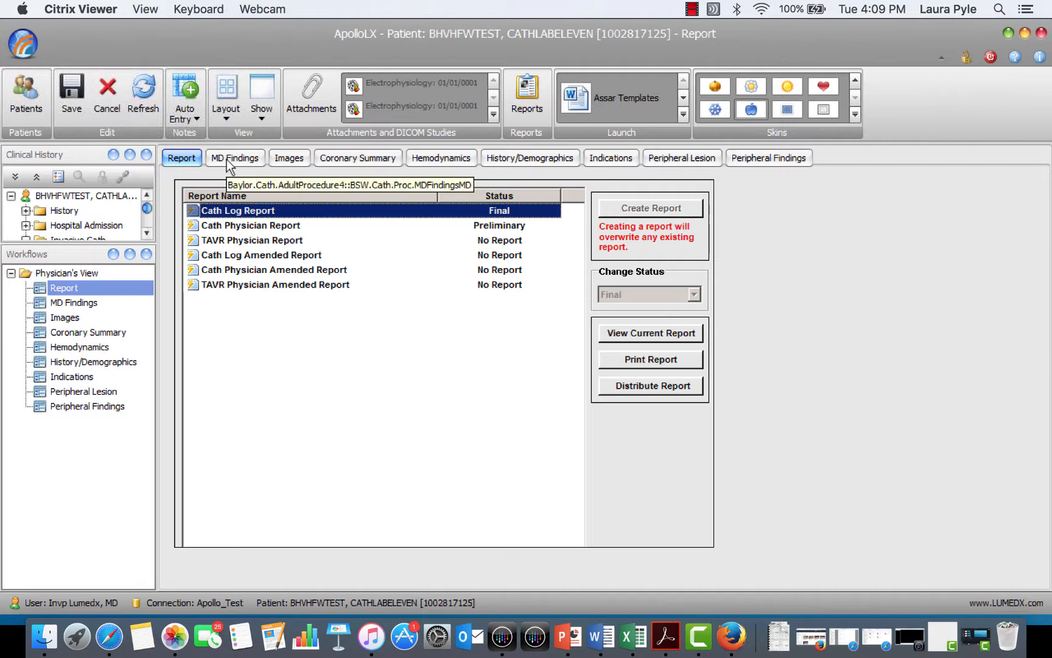
- Review the MD Findings down to the coronary summary, and add a 2nd Diagonal lesion described as Mild luminal irregularities to the coronary table
left_click(227, 160)
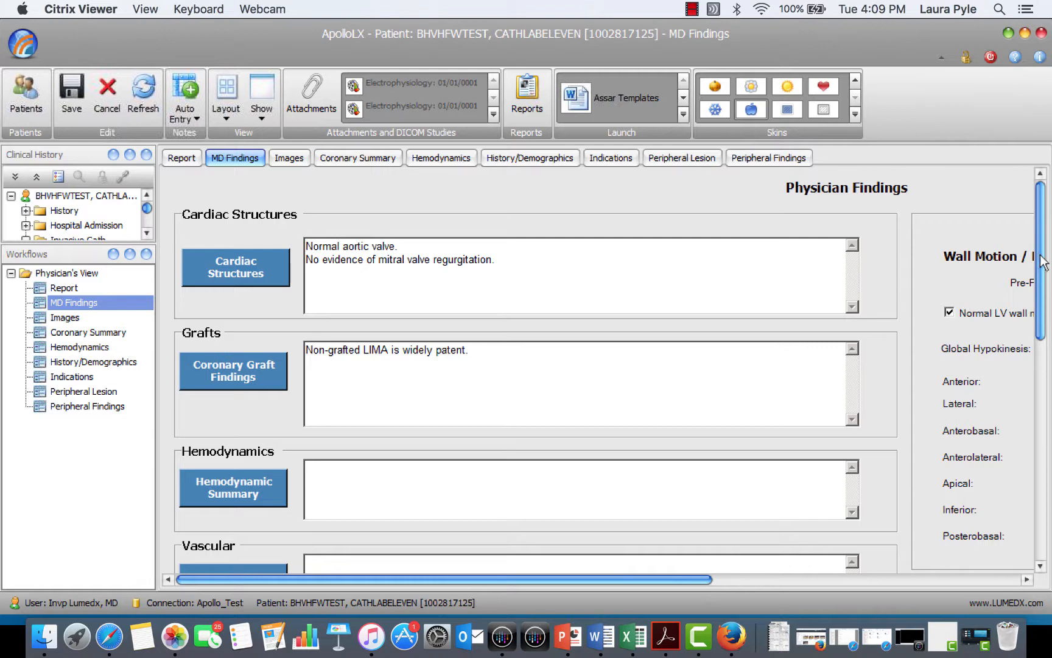
left_click_drag(1041, 260, 1050, 493)
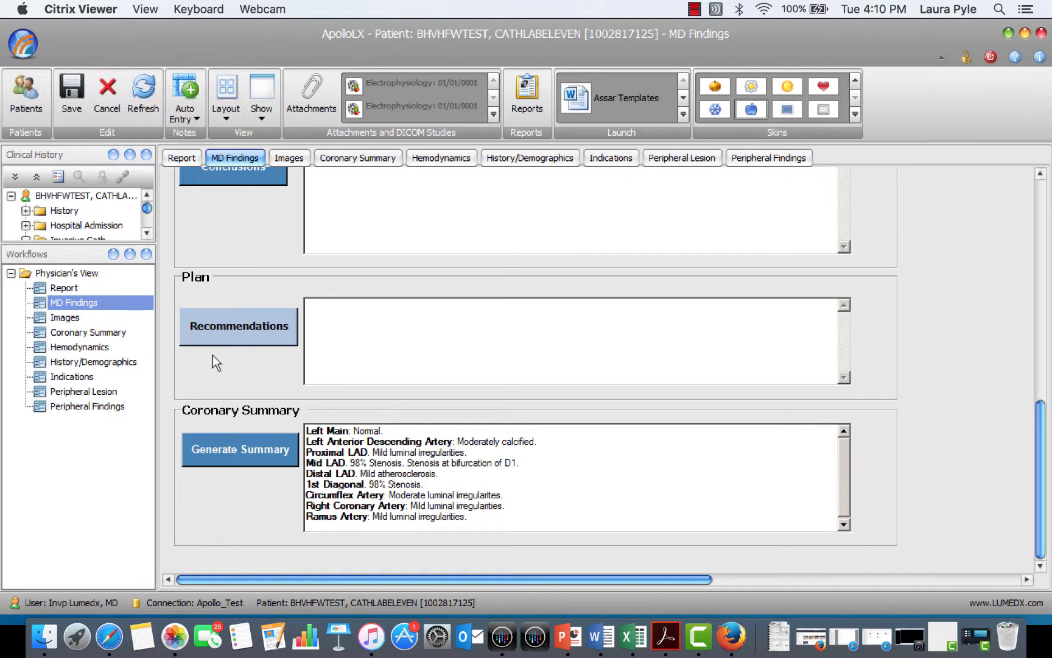
left_click(349, 162)
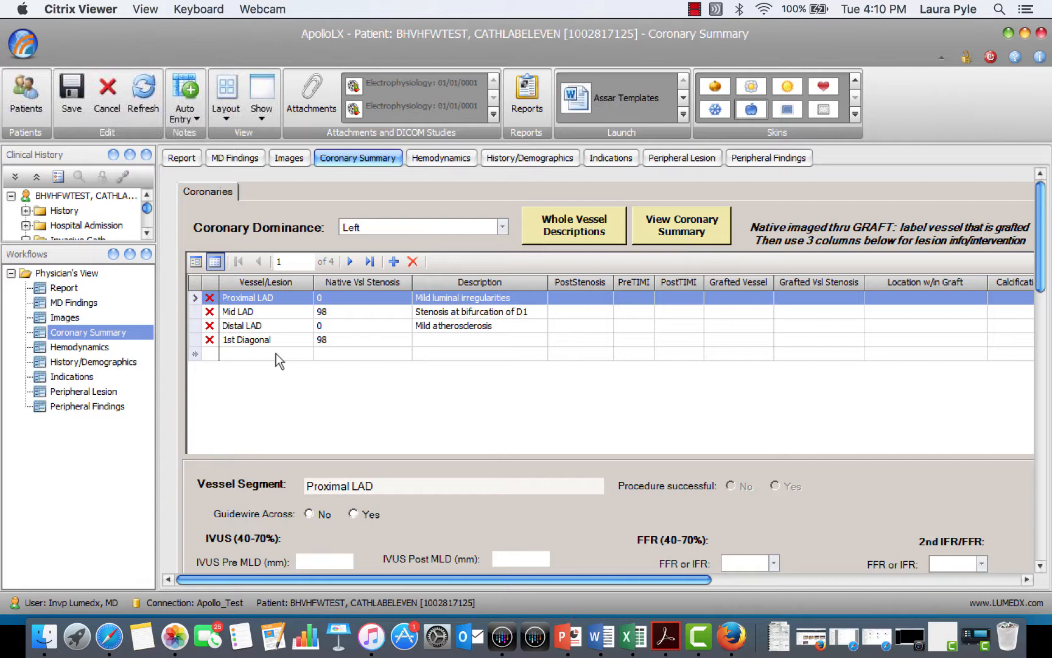
left_click(276, 354)
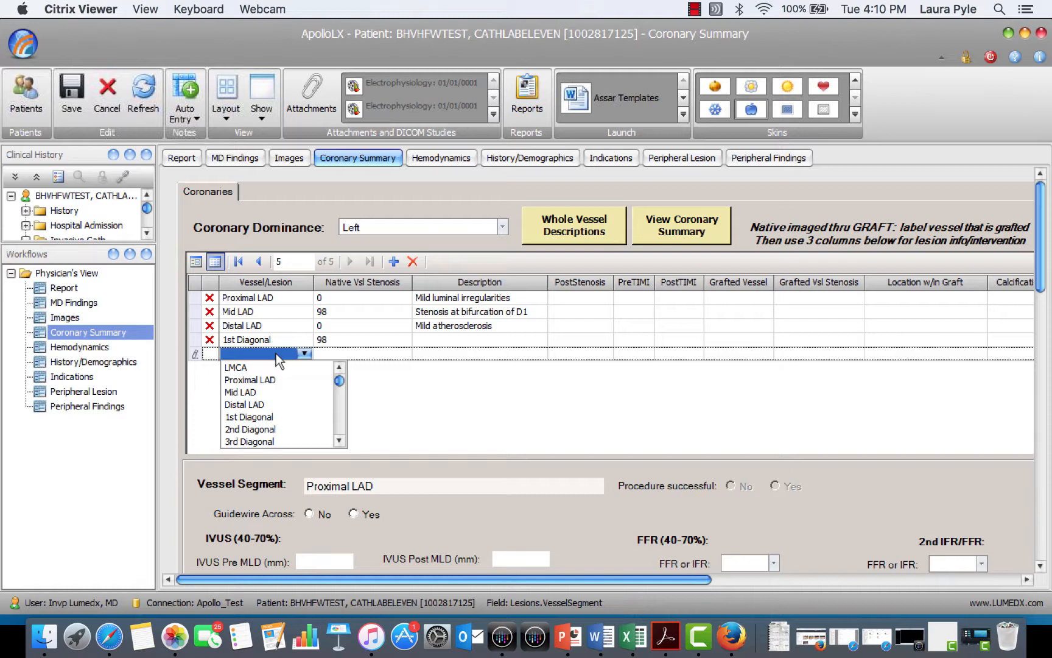
left_click(256, 428)
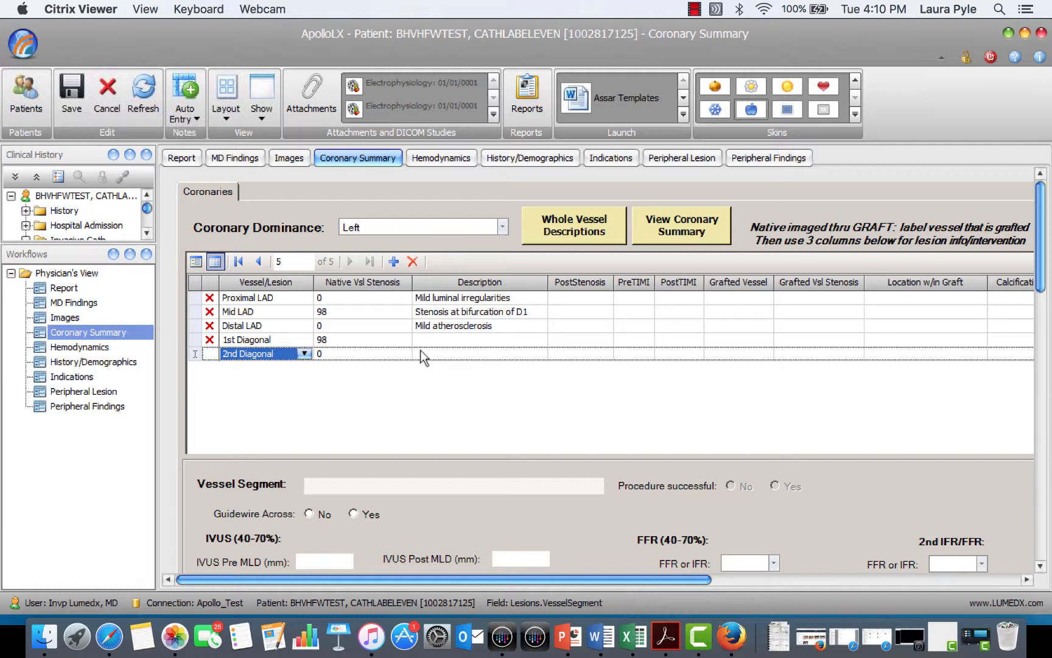
left_click(452, 352)
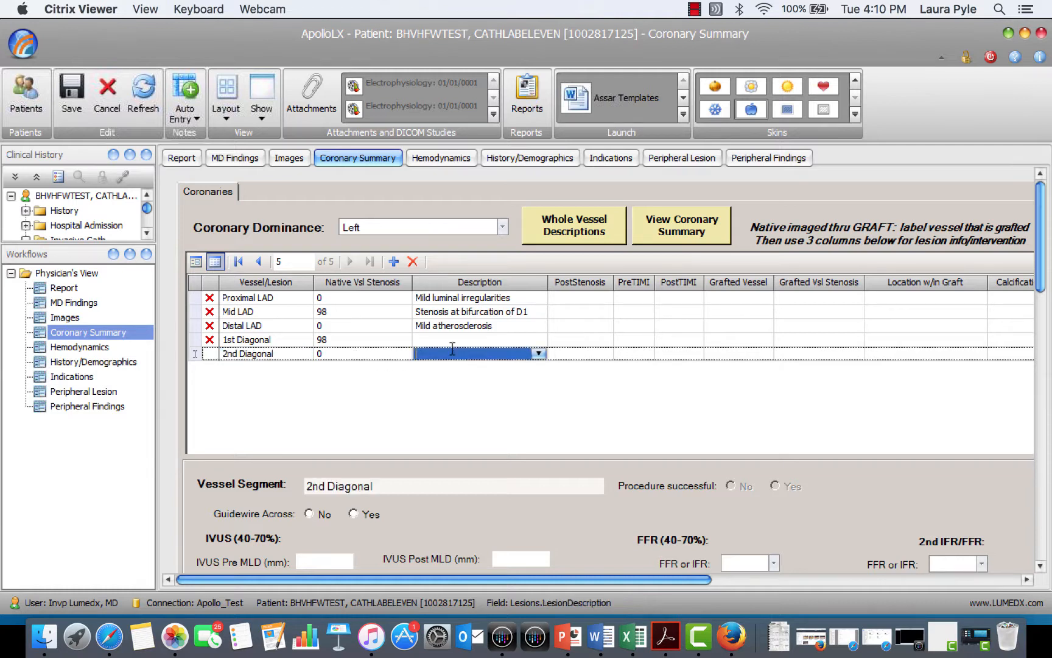
left_click(539, 354)
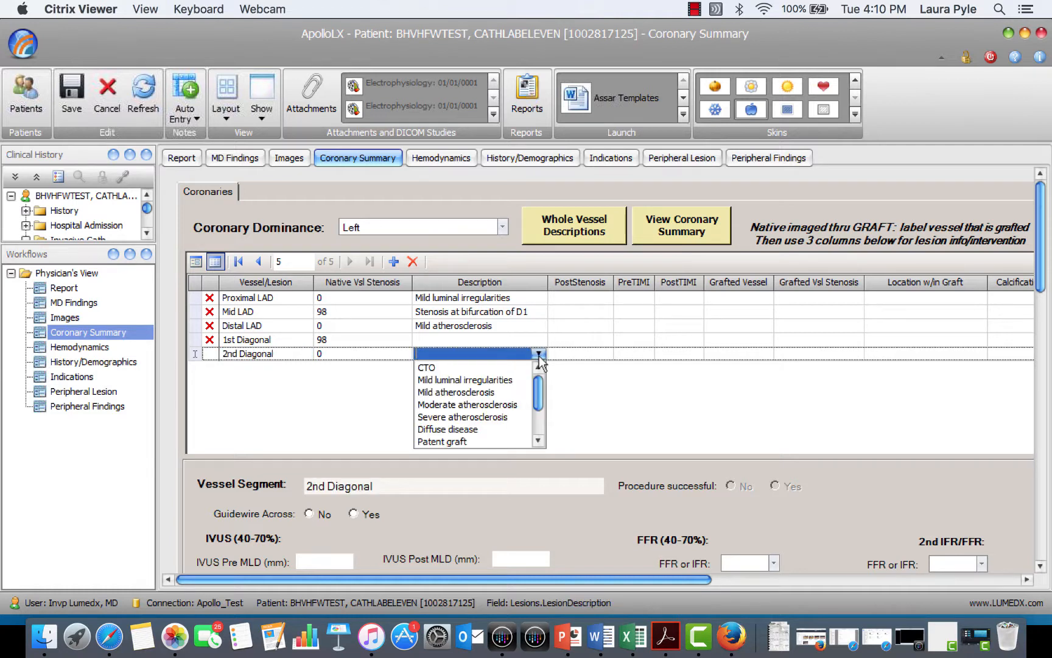
left_click(491, 382)
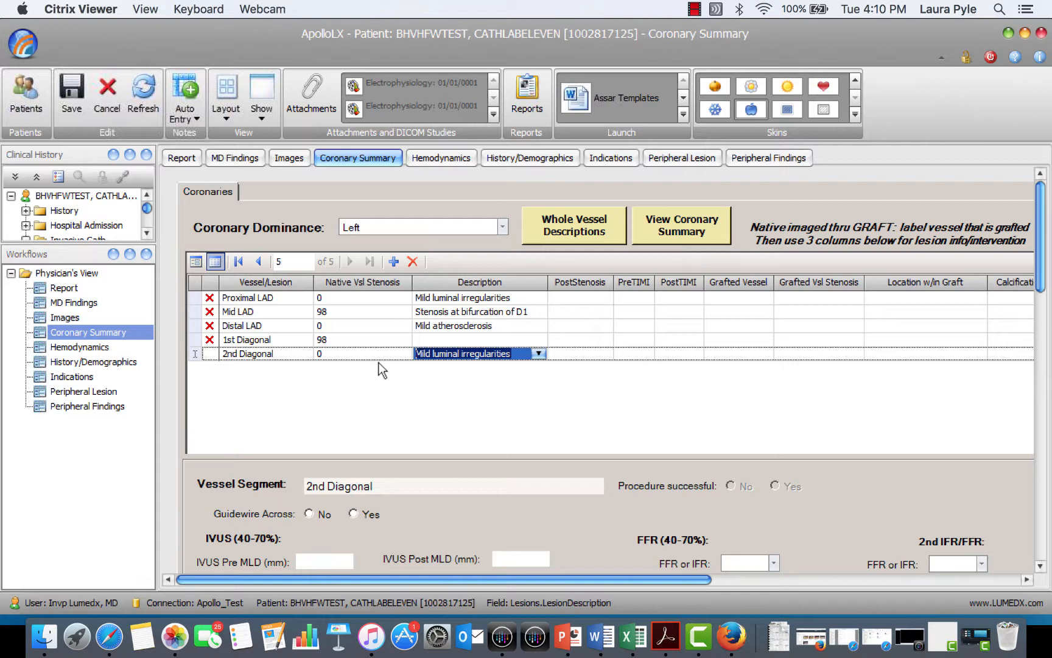
- Regenerate the coronary summary text from the updated lesion table and close the summary
left_click(673, 227)
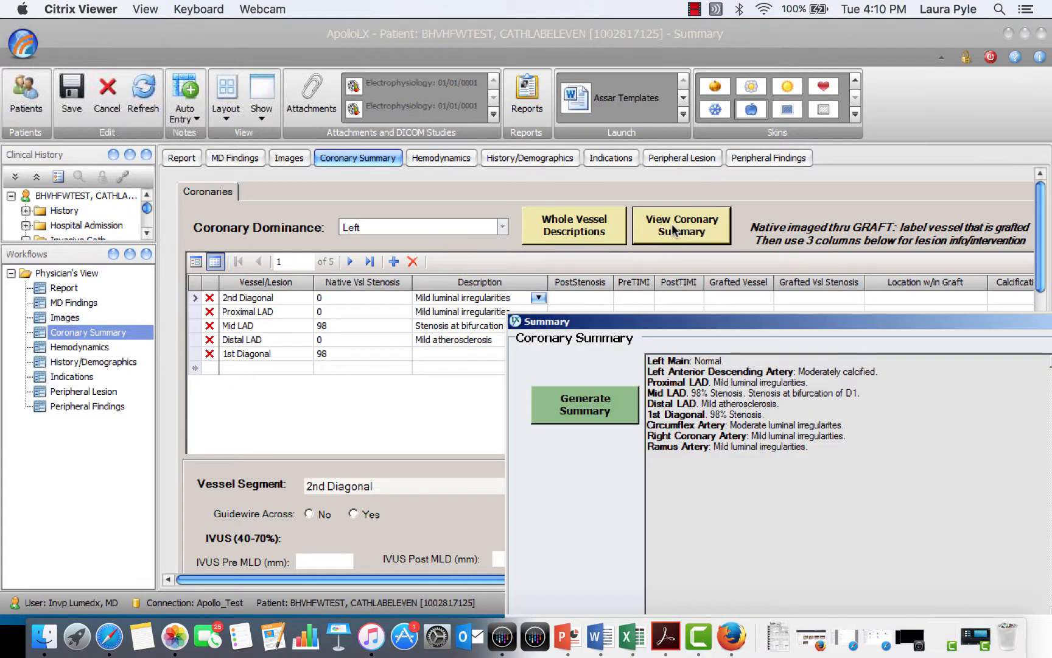
left_click(577, 410)
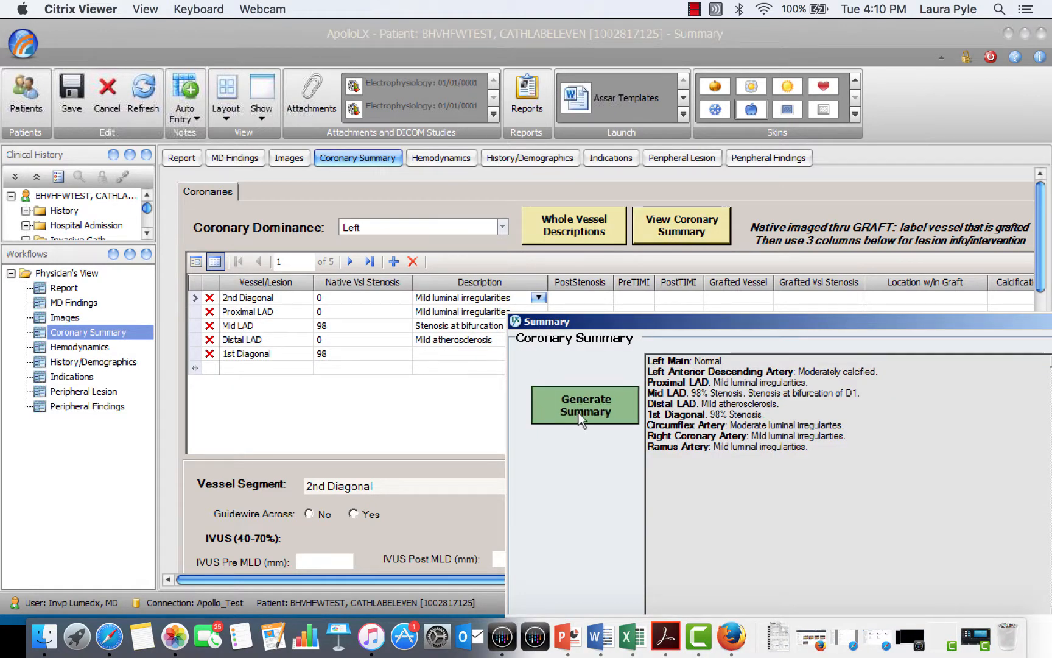
left_click_drag(690, 314, 548, 207)
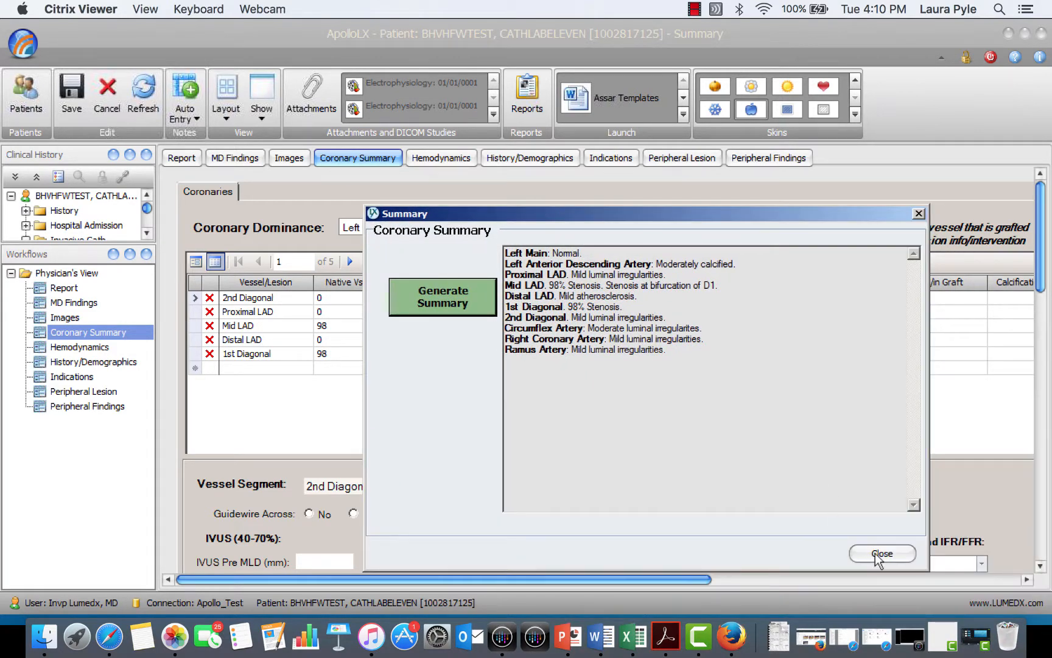
left_click(877, 554)
- In the MD Findings conclusions, add an IFR/FFR Measurement entry with LMCA as the vessel for Vessel 1
left_click(230, 158)
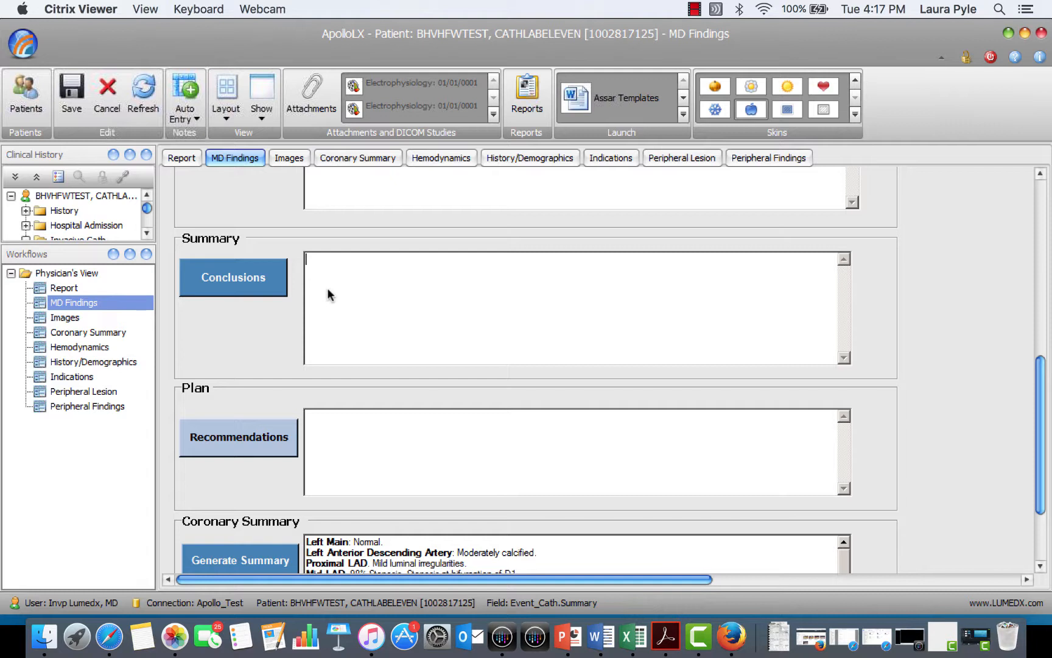
left_click(239, 275)
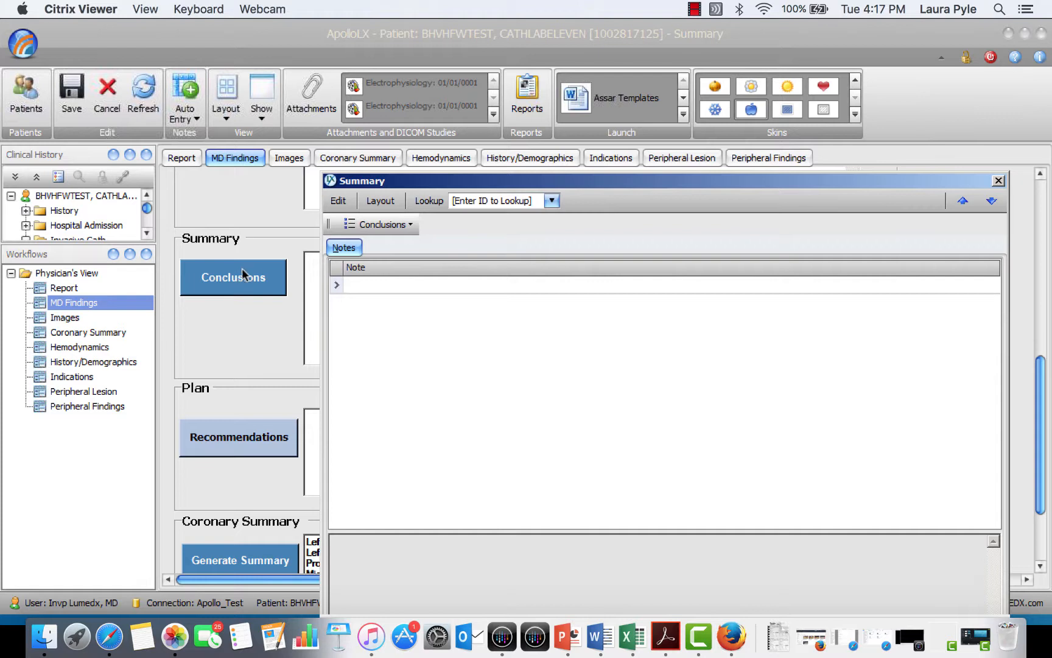
left_click(381, 225)
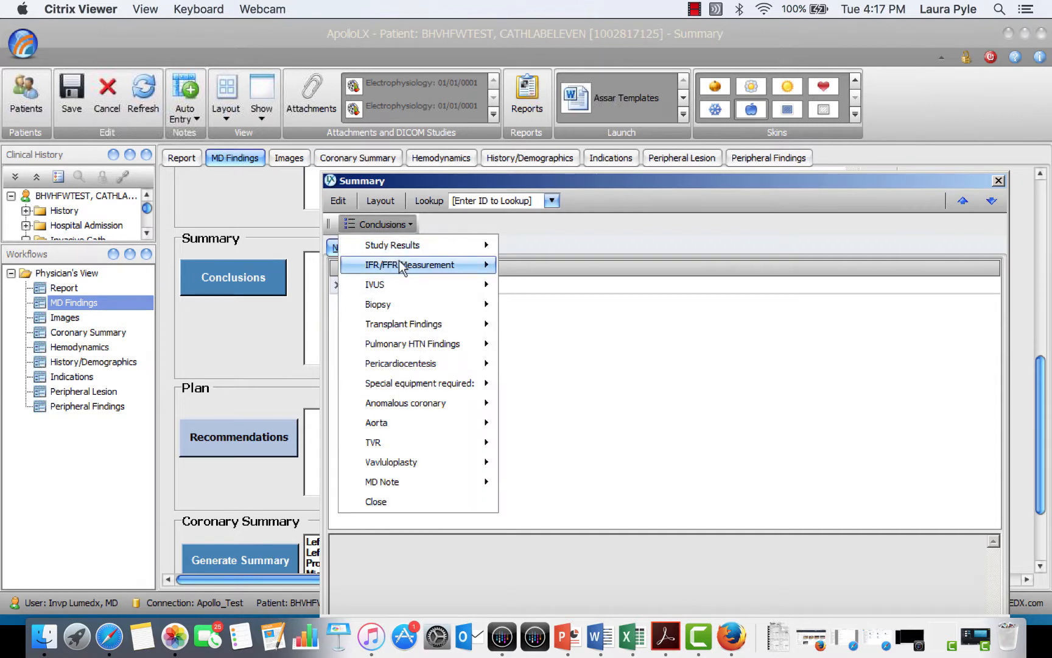
mouse_move(400, 265)
mouse_move(636, 295)
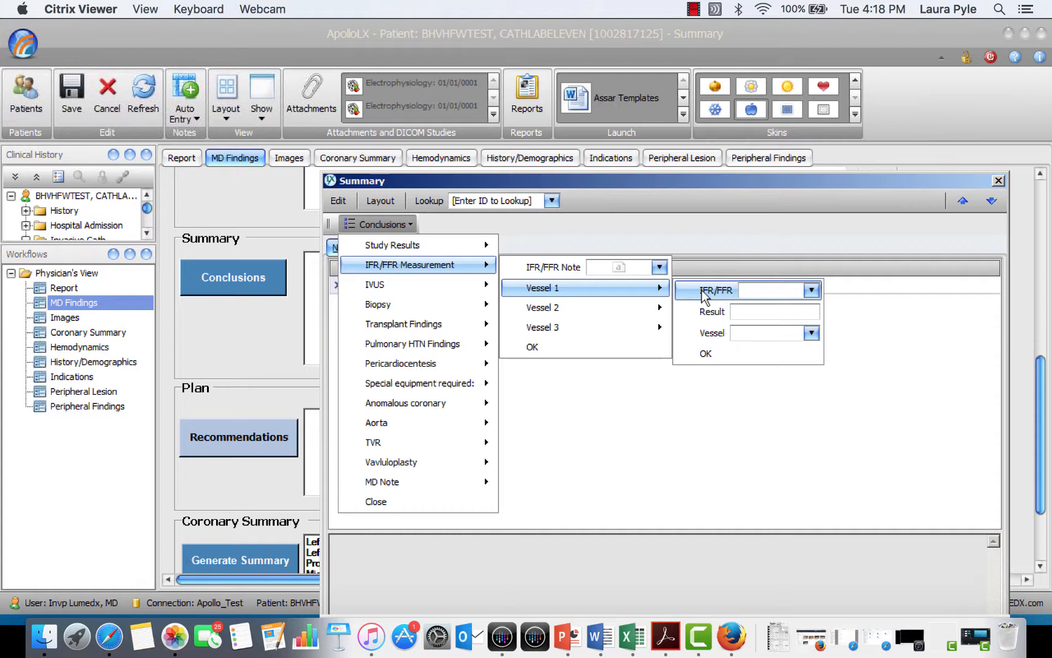
left_click(759, 332)
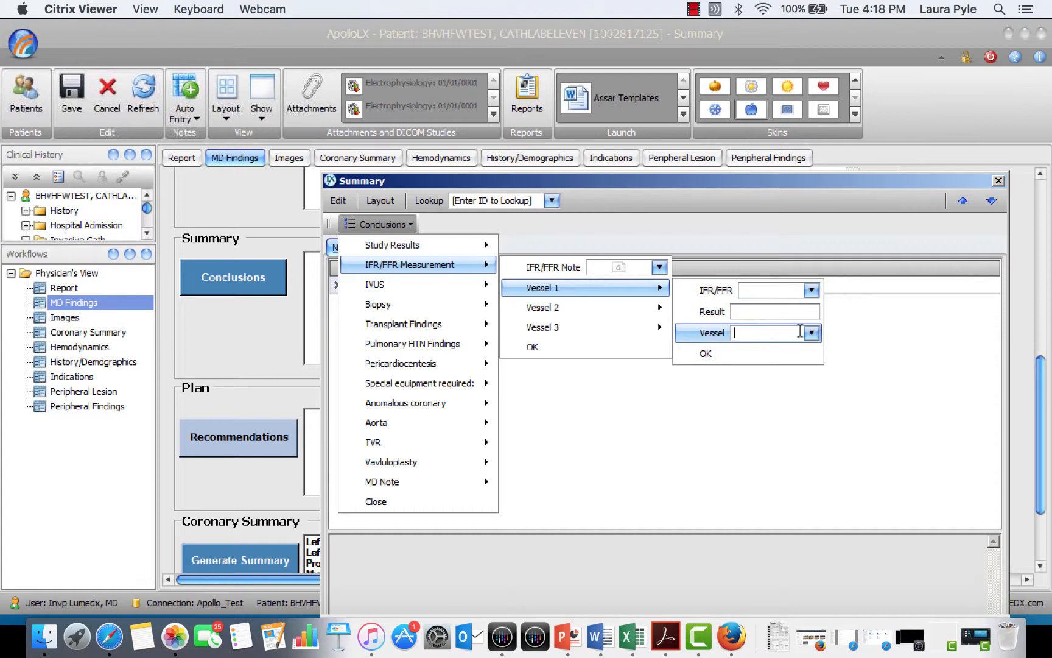
left_click(812, 333)
left_click(744, 345)
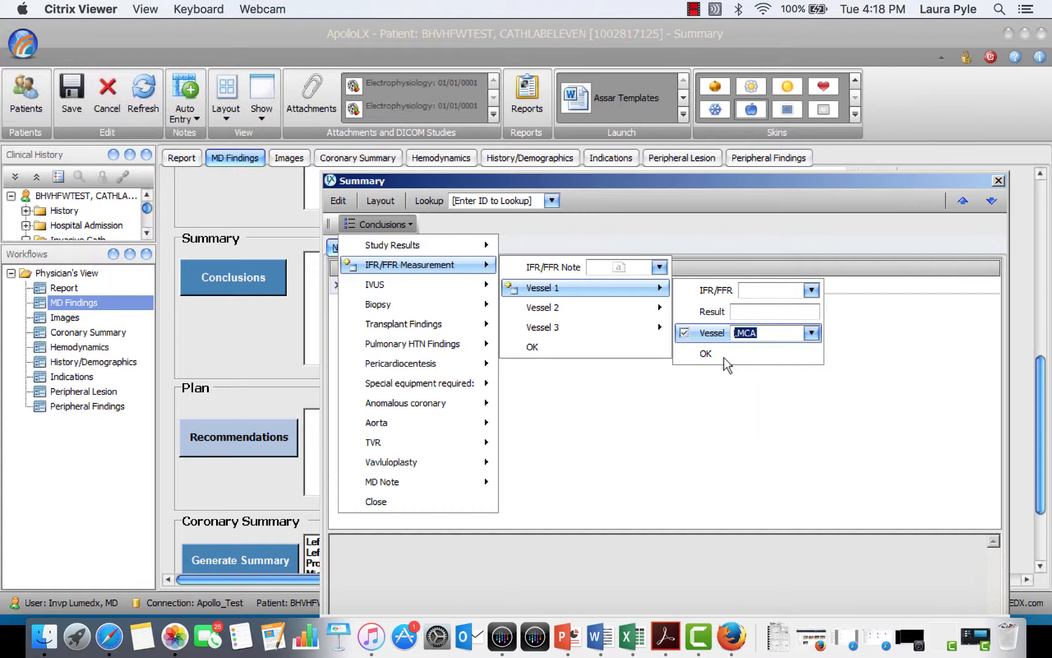
left_click(705, 355)
- Add the study results Hemodynamics and Coronary Arteries Normal to the conclusions, close the notes, and place the cursor in the conclusions text
mouse_move(434, 250)
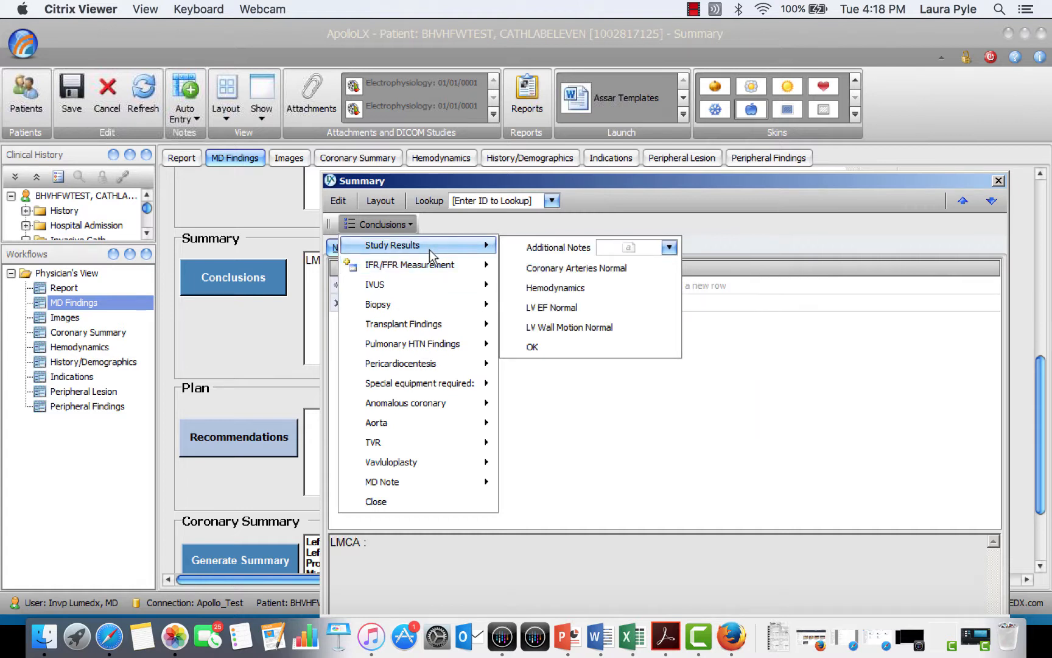
left_click(539, 287)
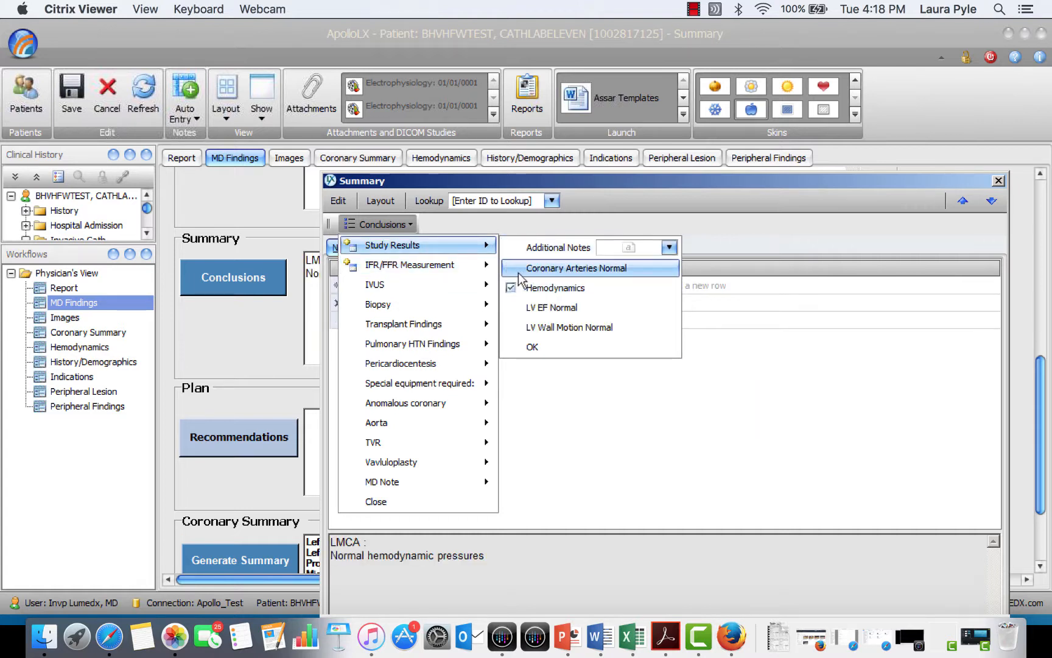
left_click(517, 270)
left_click(534, 347)
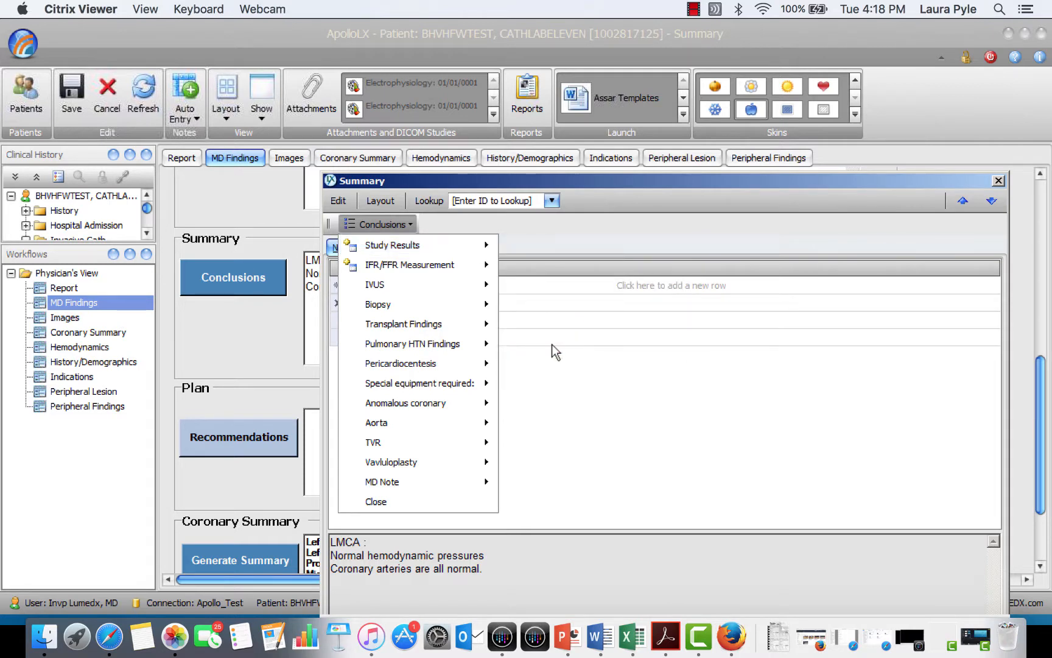
left_click(667, 378)
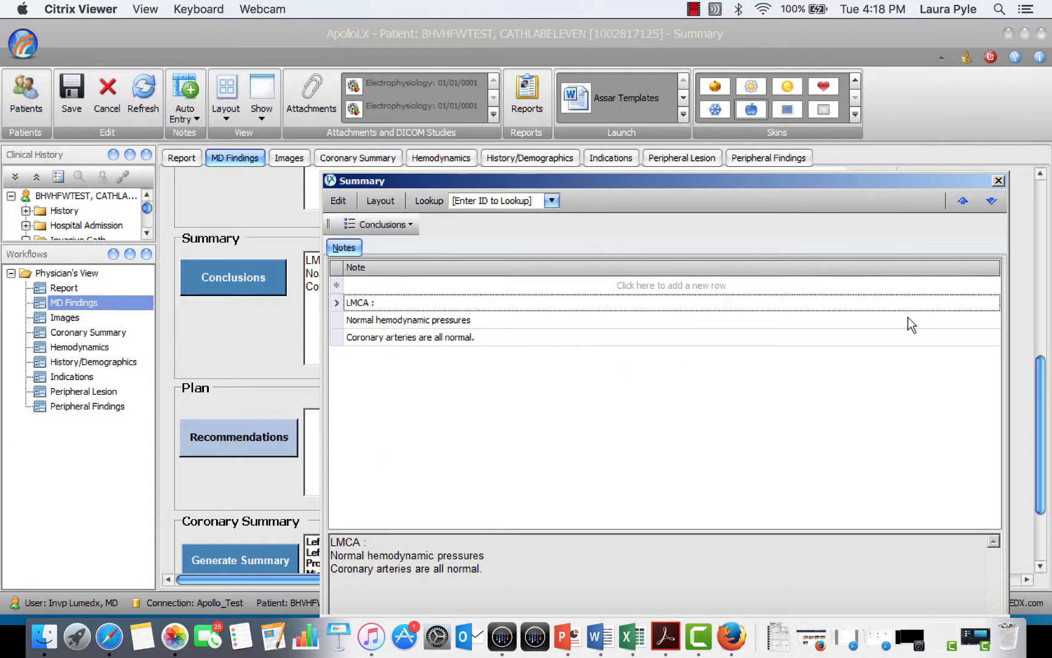
left_click(999, 180)
left_click(359, 286)
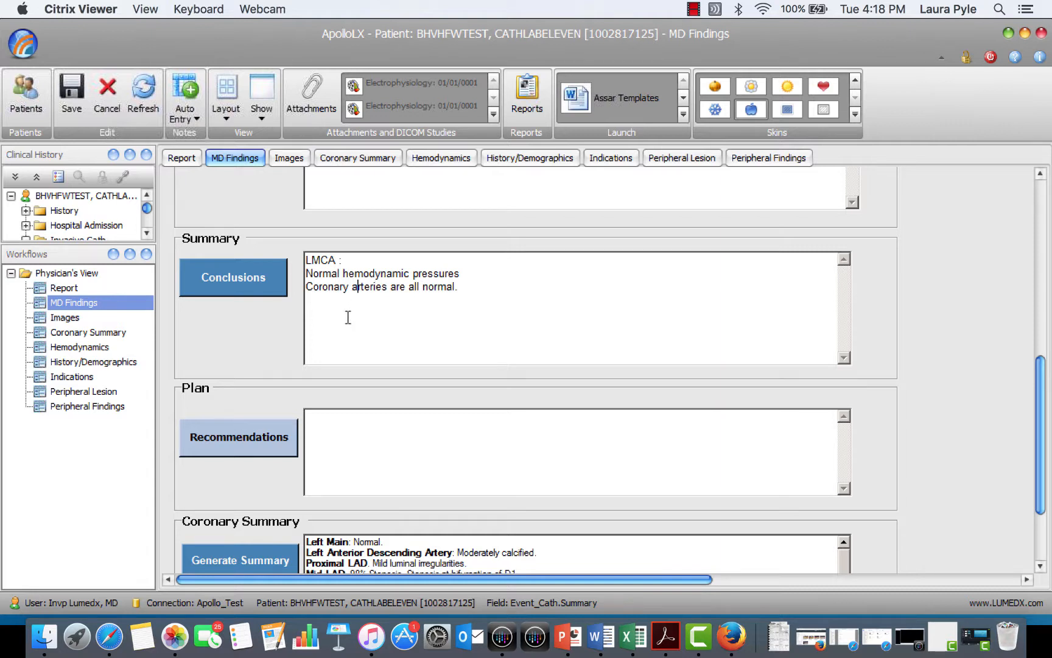
- Add two line breaks at the end of the conclusions text, after the sentence about the coronary arteries
left_click(490, 288)
key("Return")
key("Return")
- In the plan recommendations, add Risk Factor Modifications with recommended smoking cessation and cardiac rehabilitation
left_click(393, 437)
left_click(227, 439)
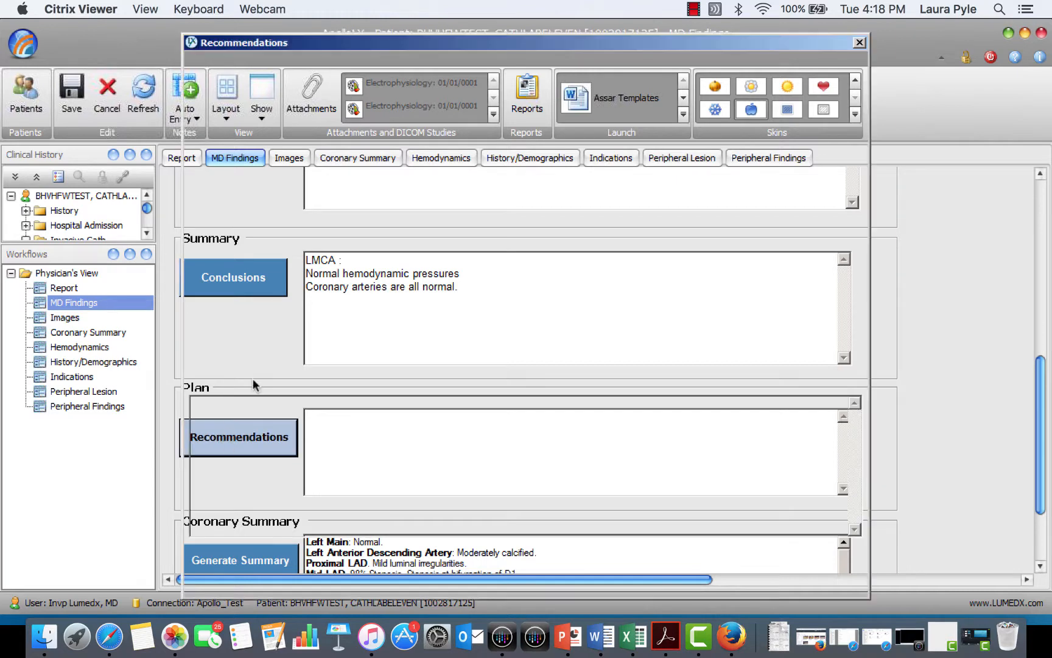
left_click(276, 84)
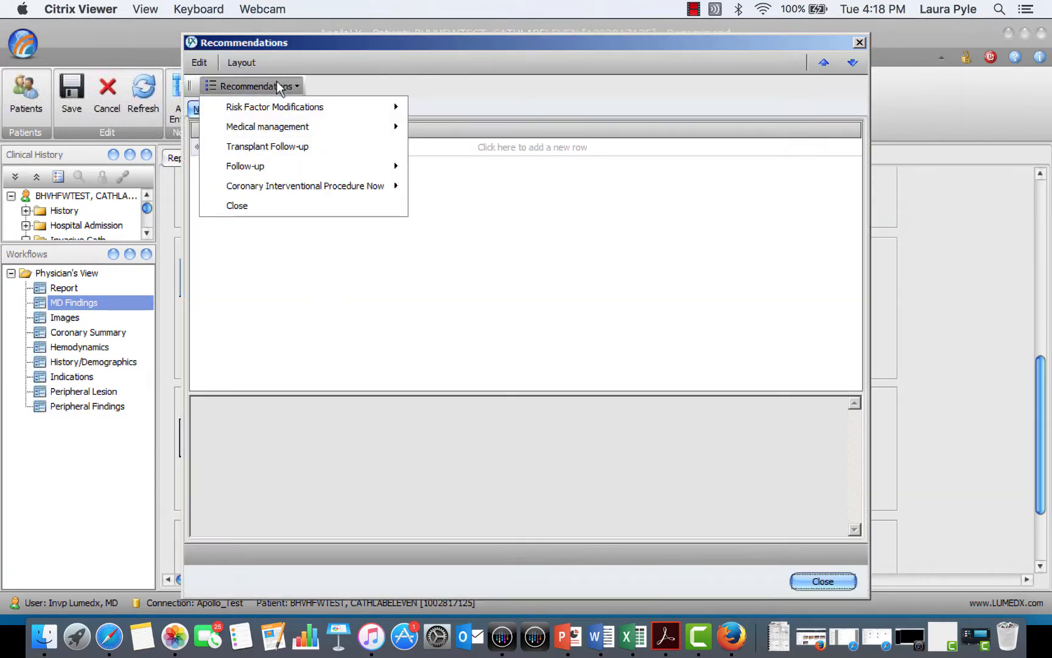
mouse_move(298, 110)
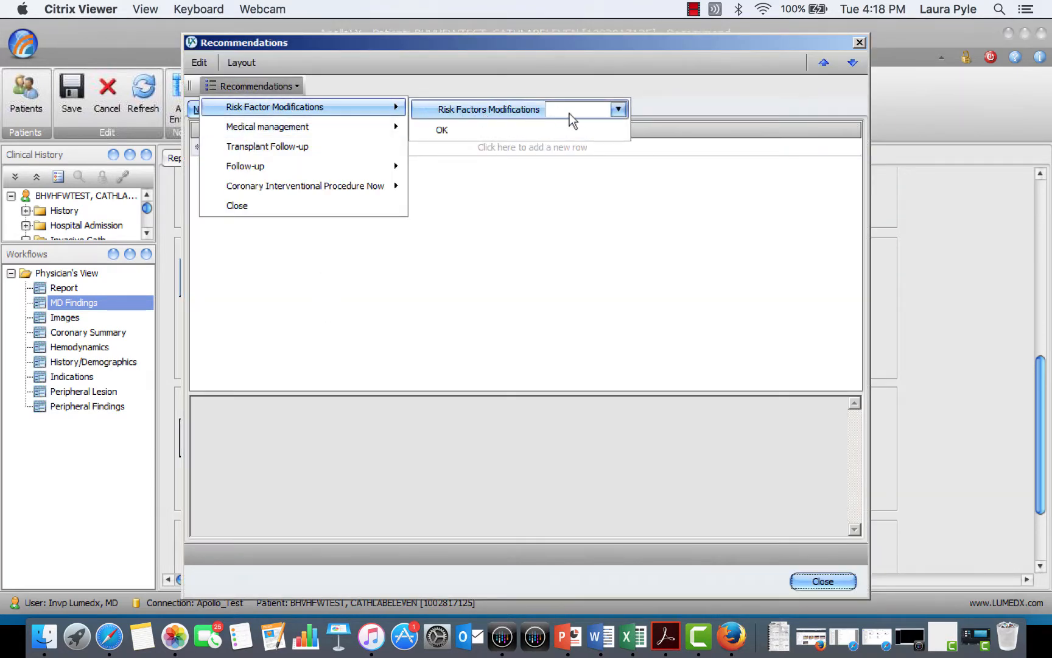
left_click(618, 109)
left_click(555, 142)
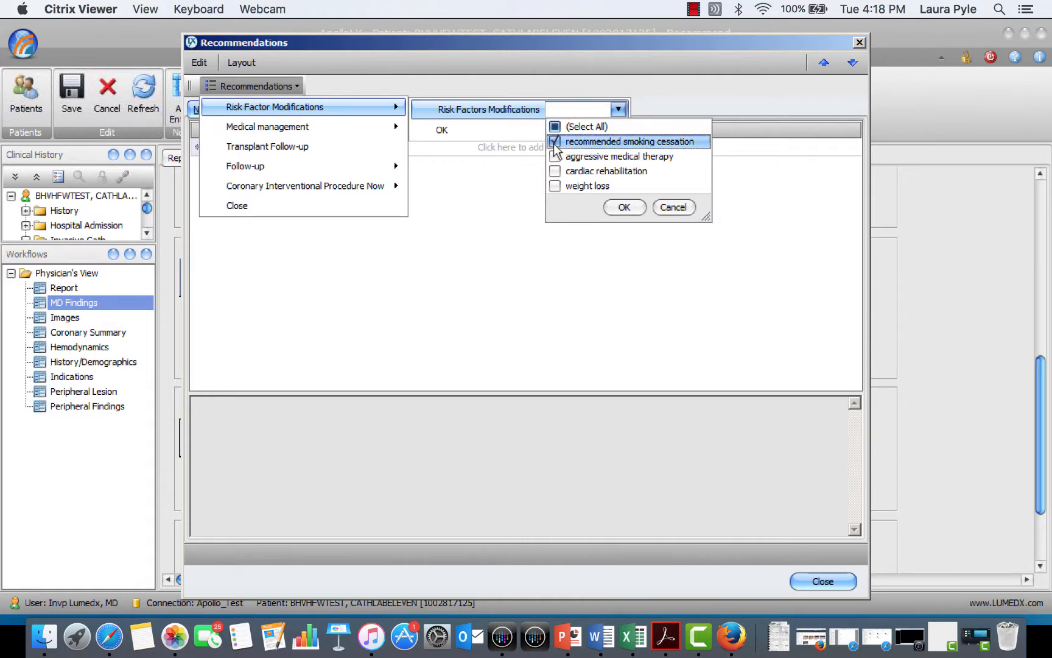
left_click(555, 171)
left_click(621, 207)
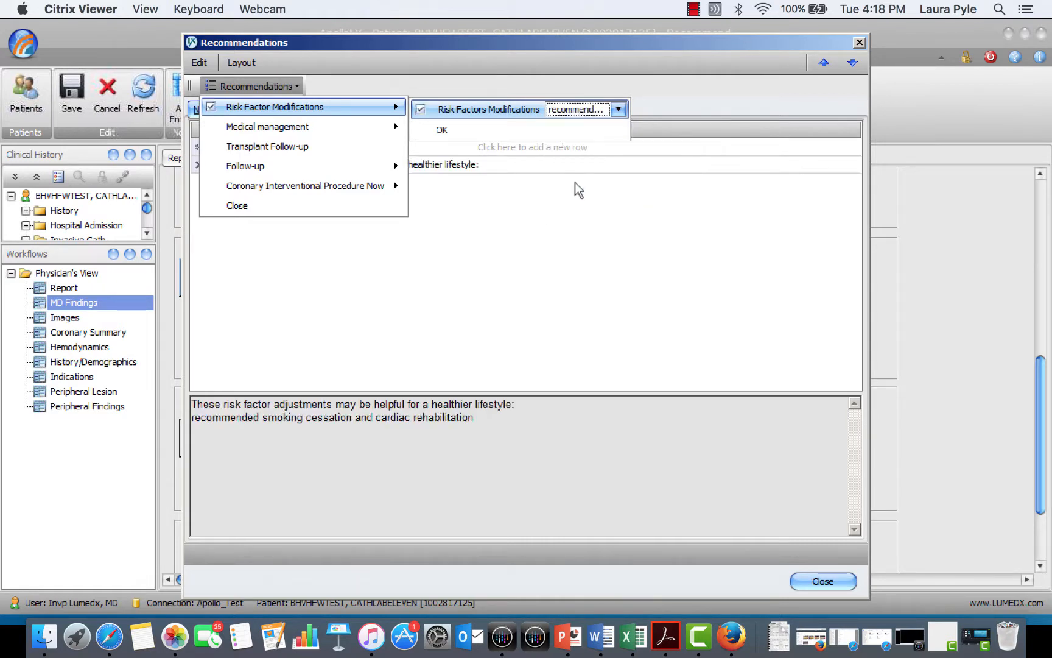
- Add the Dual Antiplatelet Therapy recommendation with 81mg Aspirin and Plavix for 12 months, close the recommendations, and save the findings
mouse_move(364, 126)
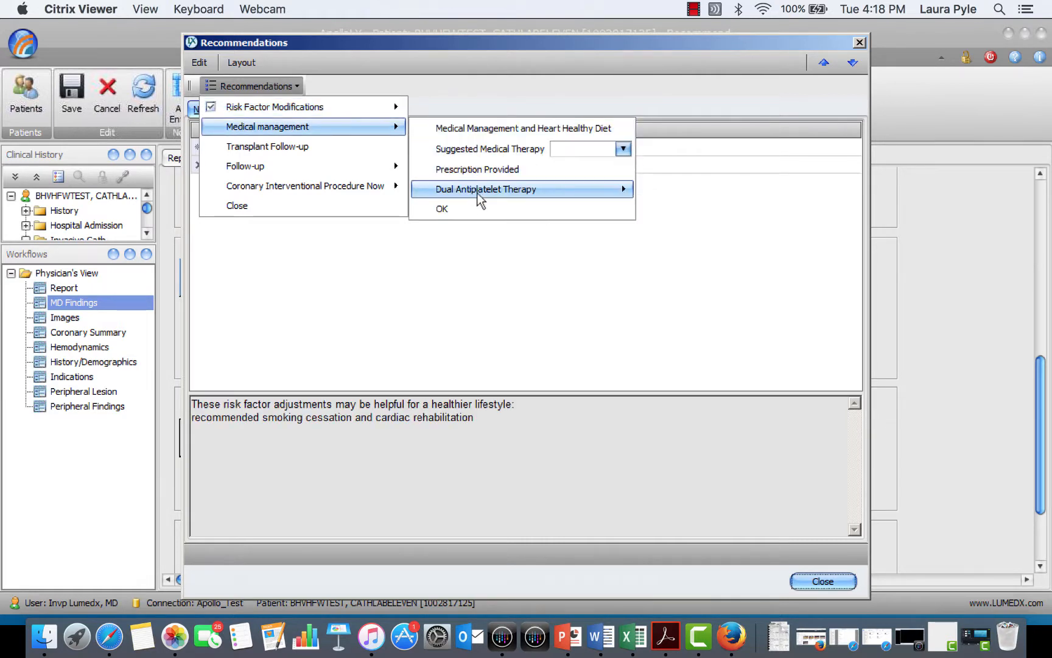
mouse_move(478, 193)
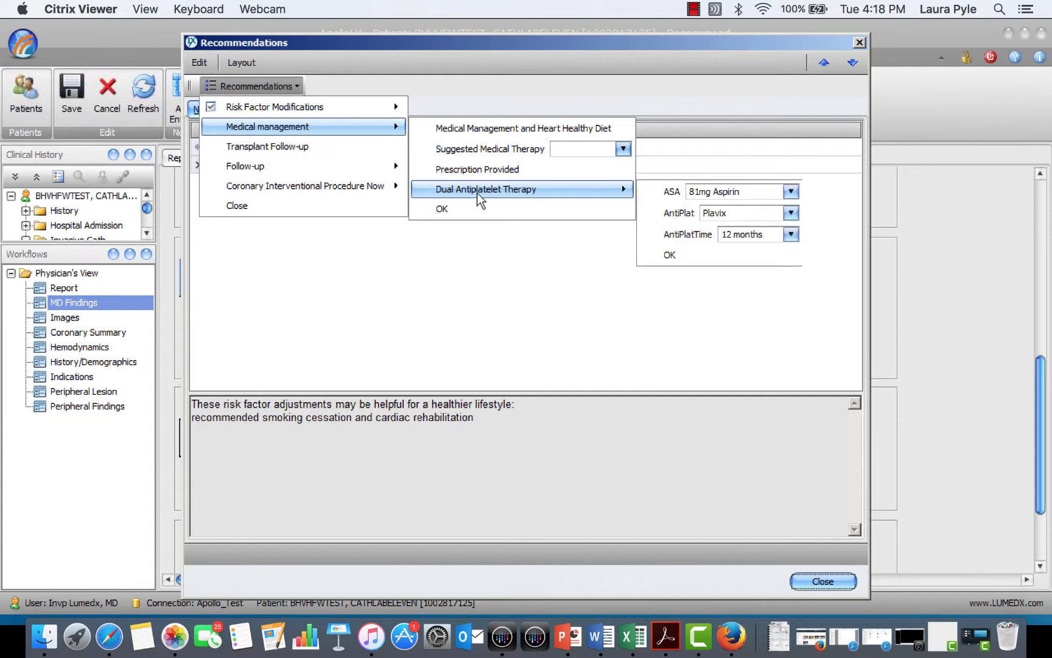
left_click(672, 255)
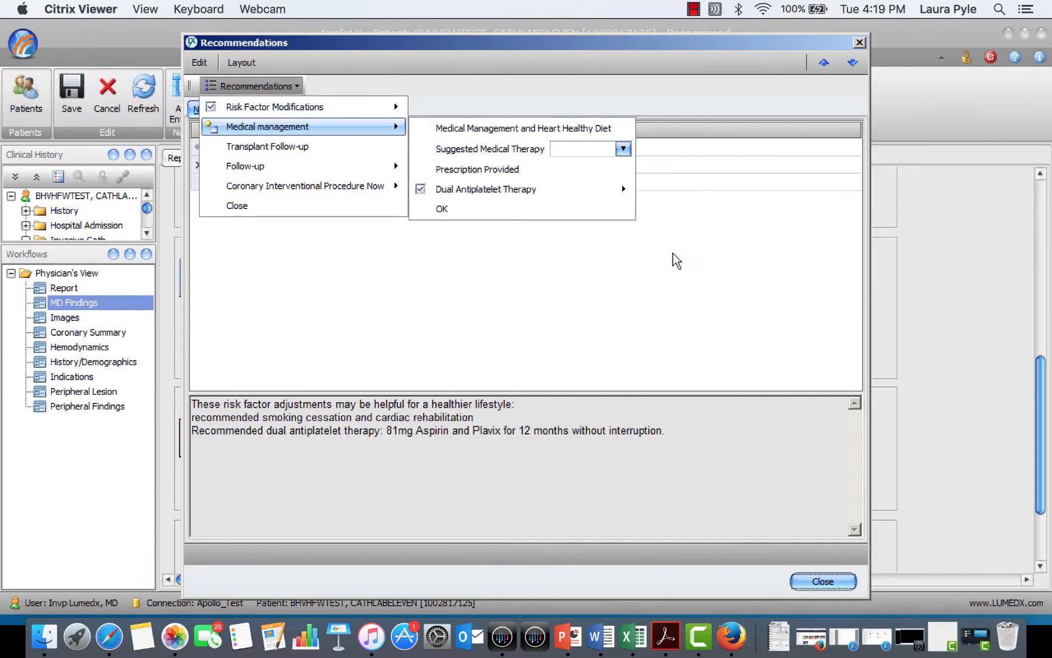
left_click(843, 581)
left_click(450, 480)
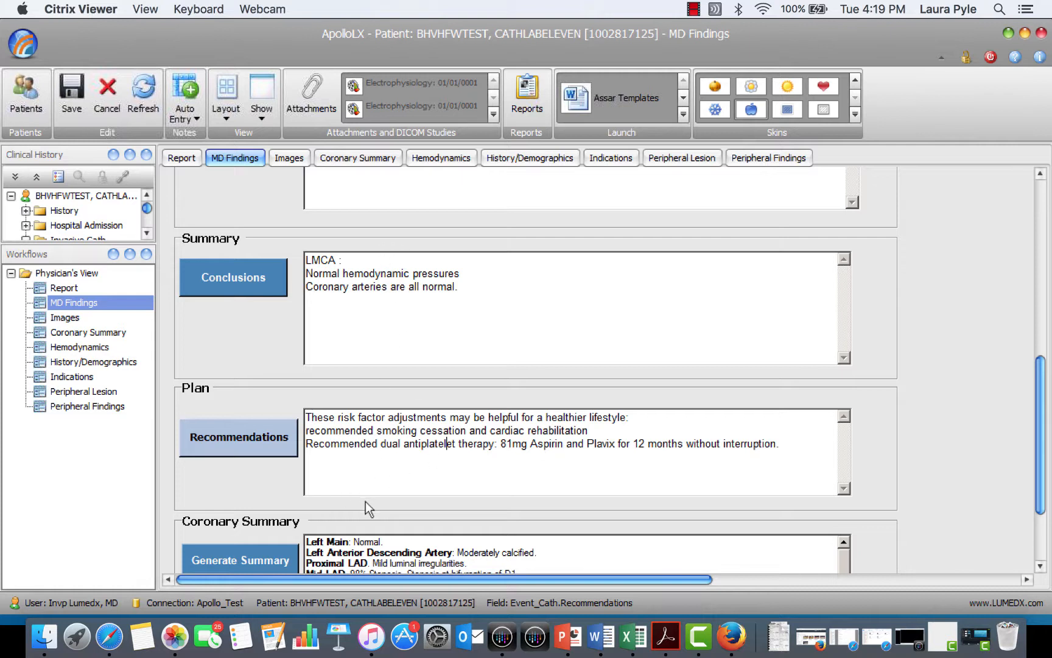
left_click(68, 90)
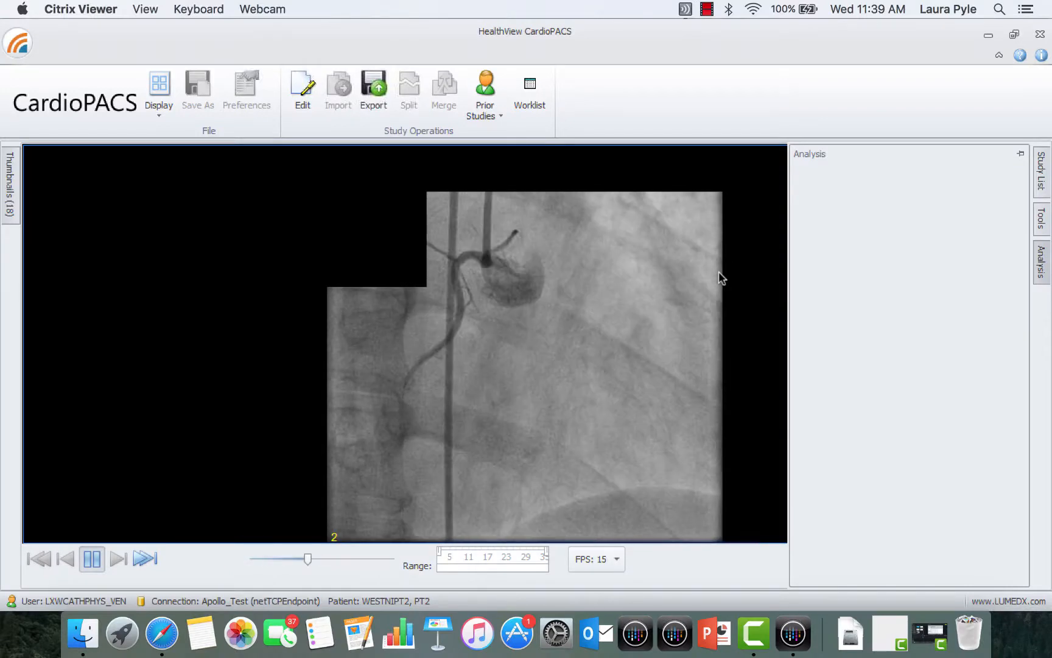
- Pause the coronary angiogram clip at frame 25 and copy that image
left_click(581, 301)
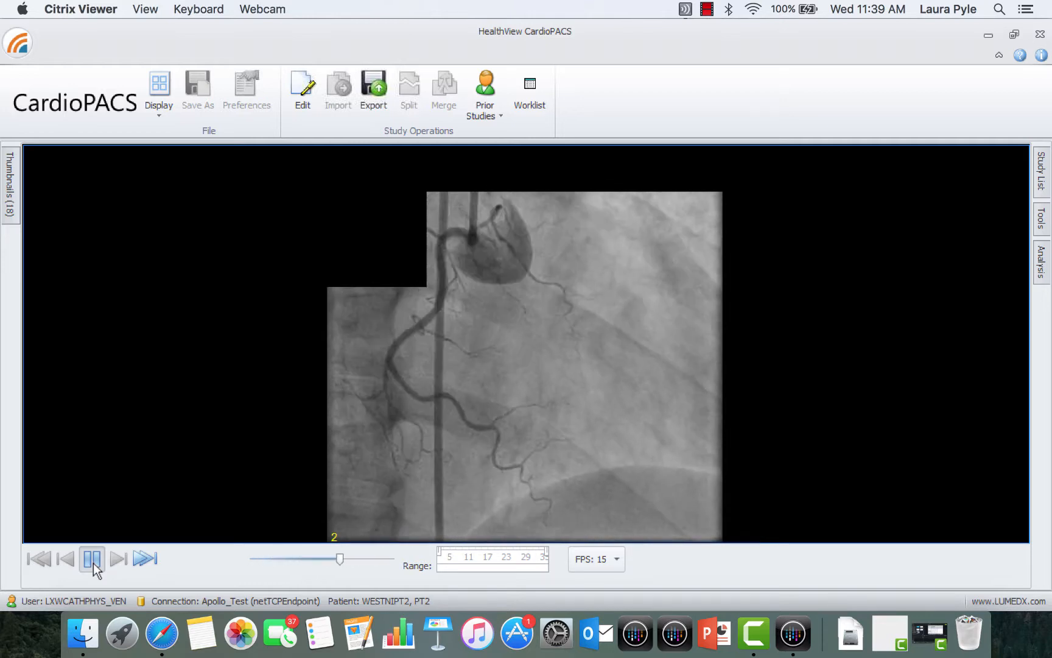
left_click(94, 562)
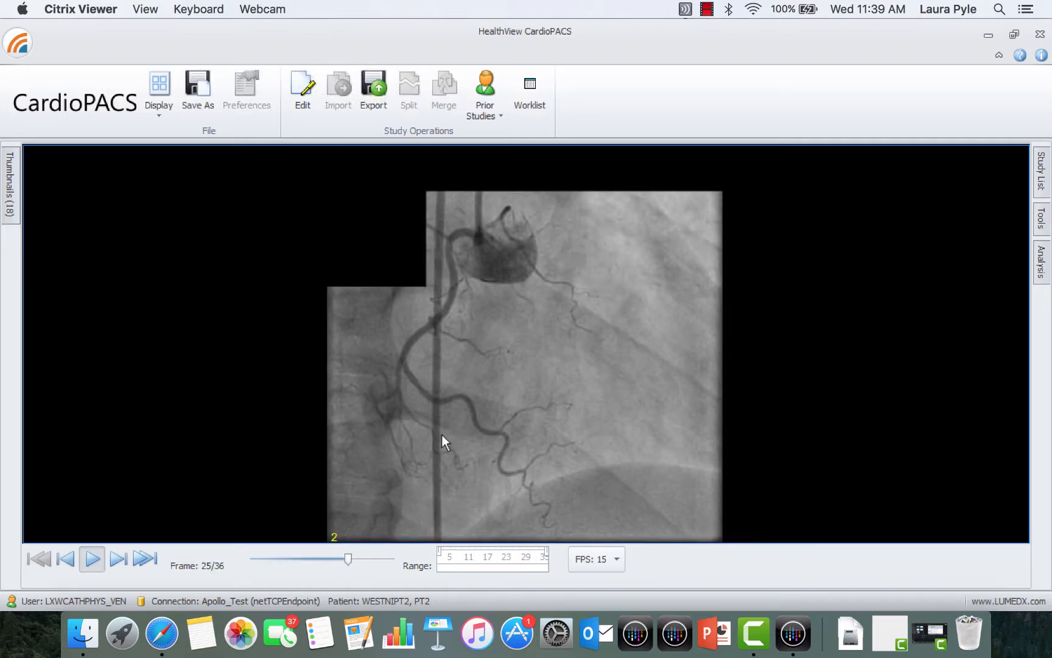
right_click(549, 349)
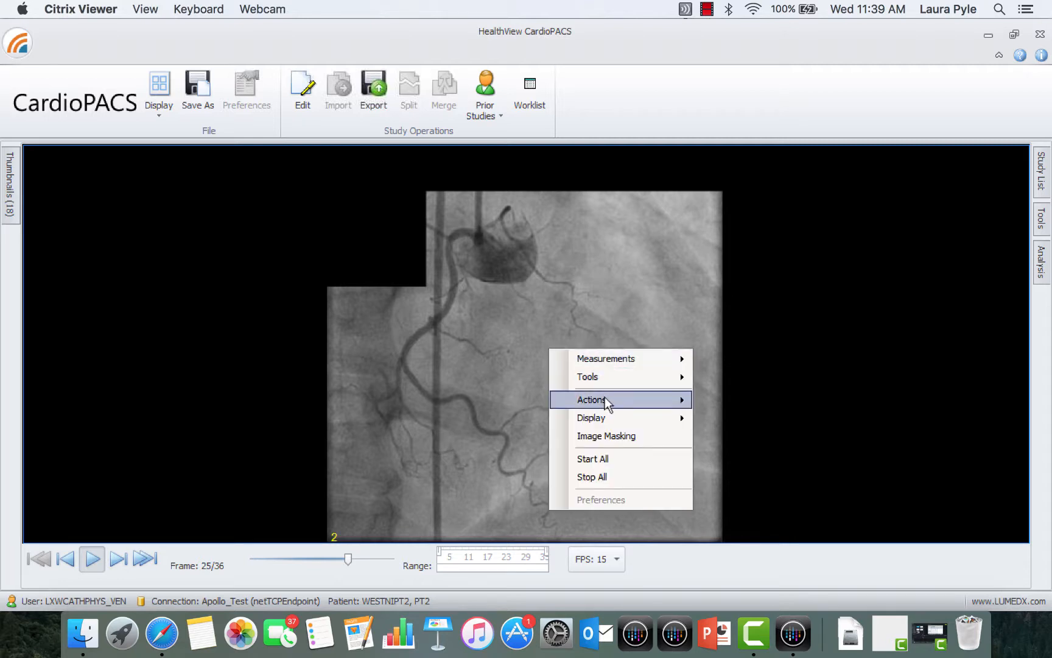
mouse_move(605, 399)
left_click(723, 402)
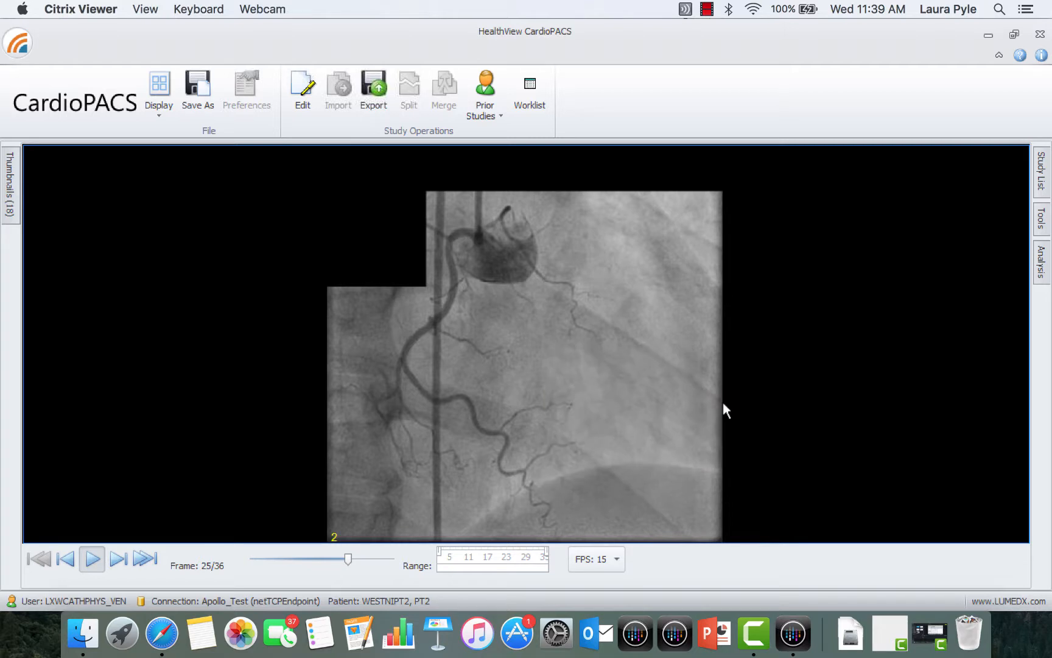
- Switch back to ApolloLX and paste the copied angiogram image into the study's images and attachments
left_click(986, 36)
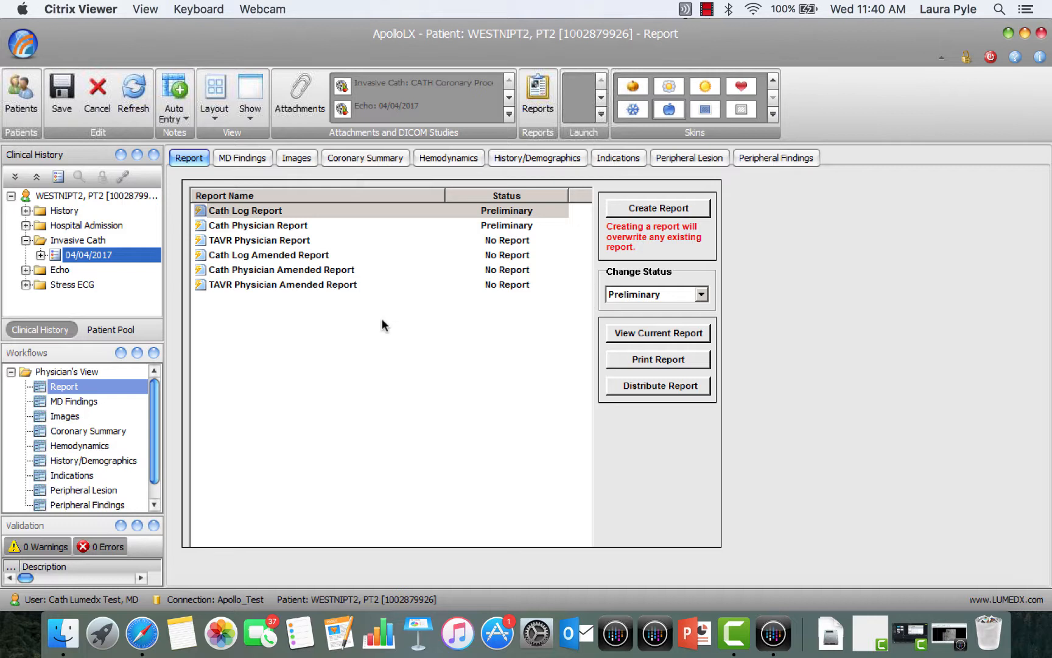
left_click(299, 95)
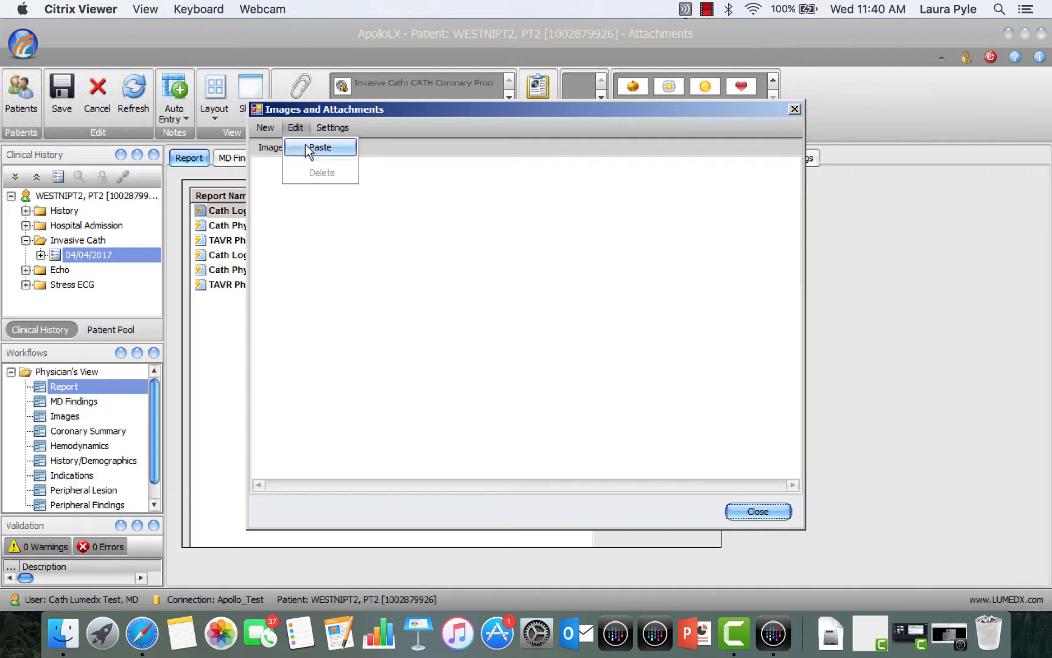
left_click(307, 145)
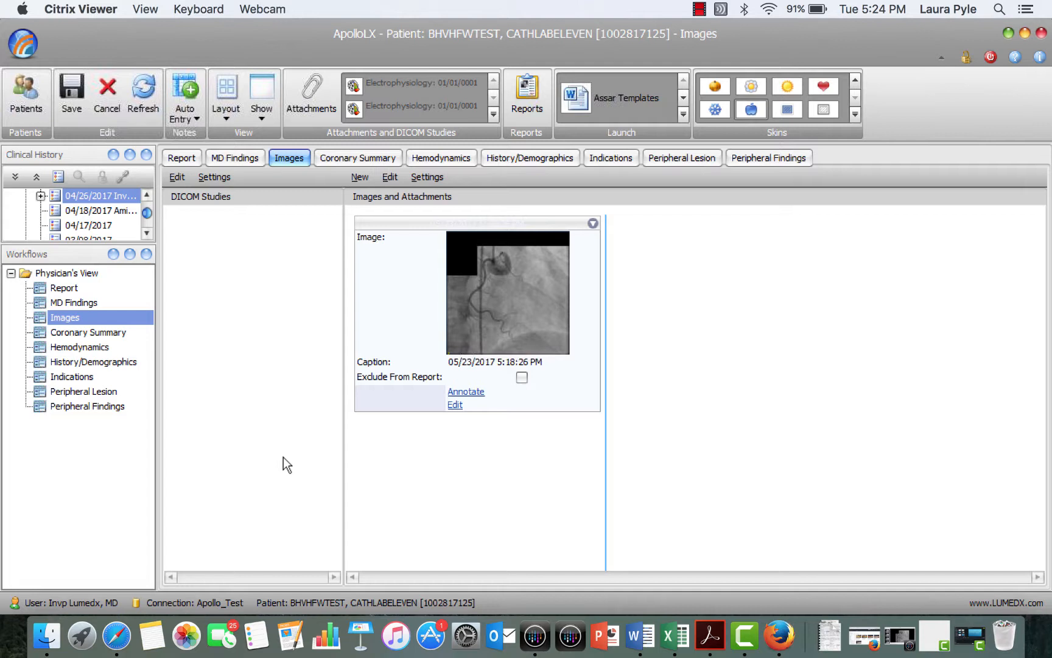
- Return to the report list, save the record, and open the current Cath Physician Report for viewing
left_click(181, 159)
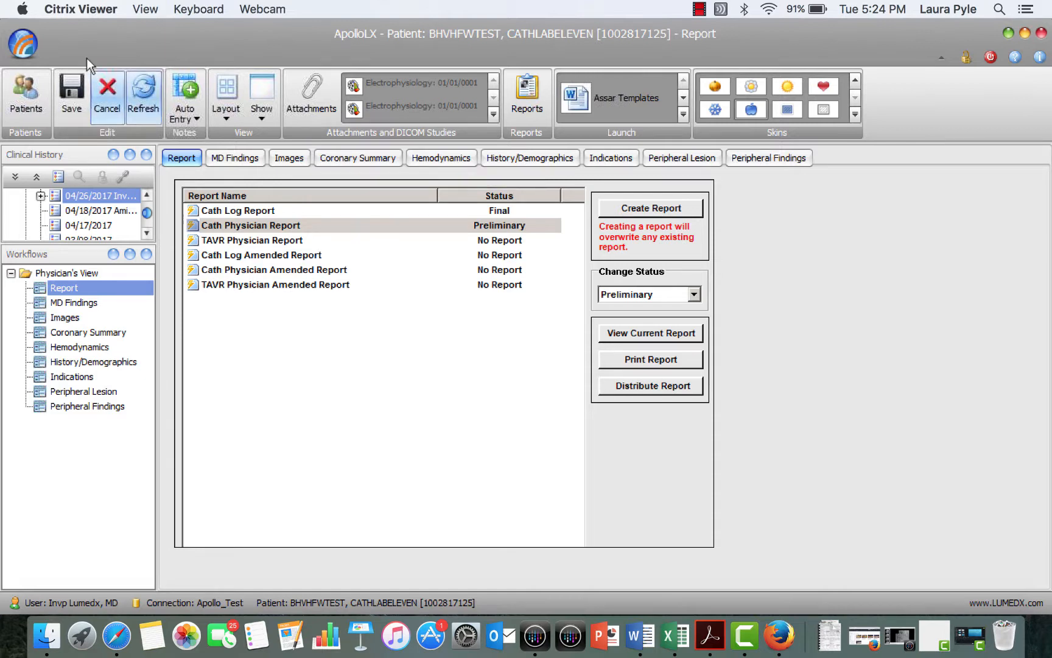
left_click(72, 92)
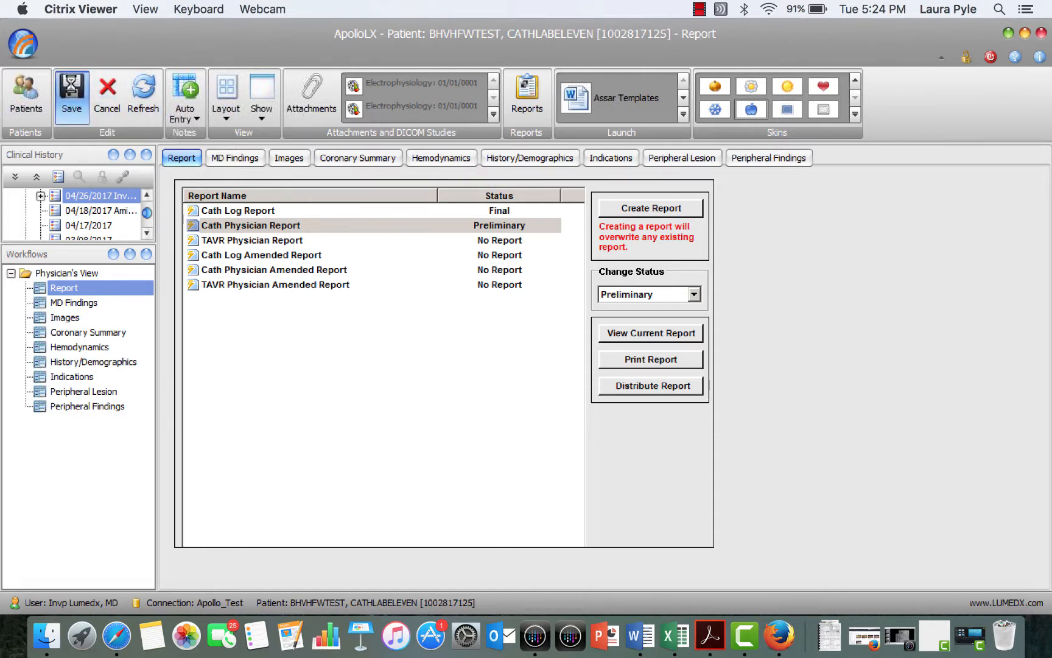
left_click(286, 229)
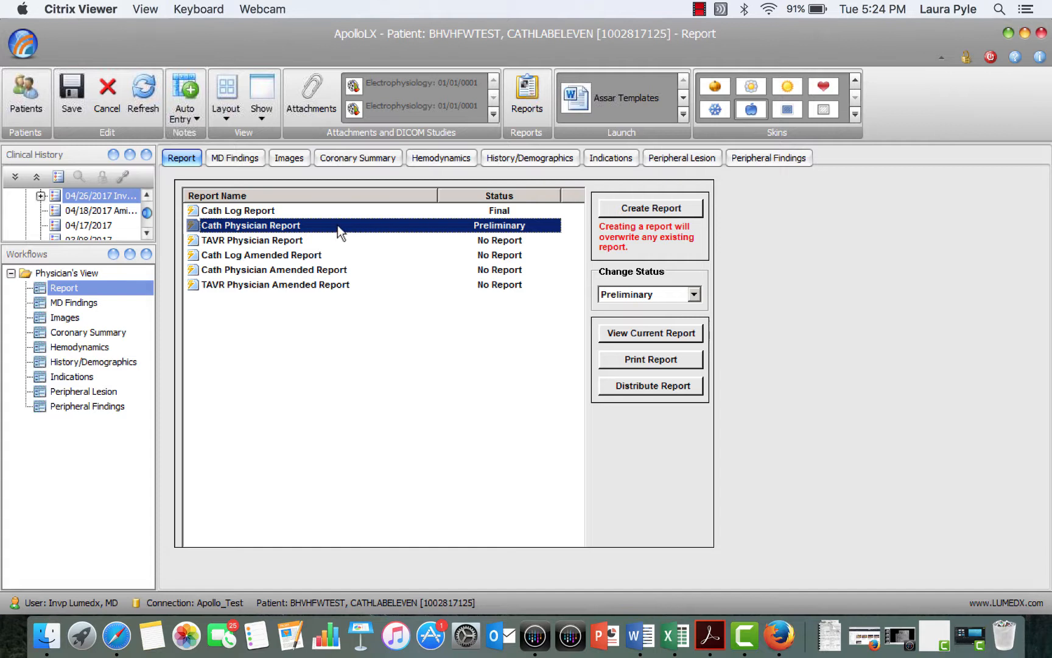
left_click(644, 336)
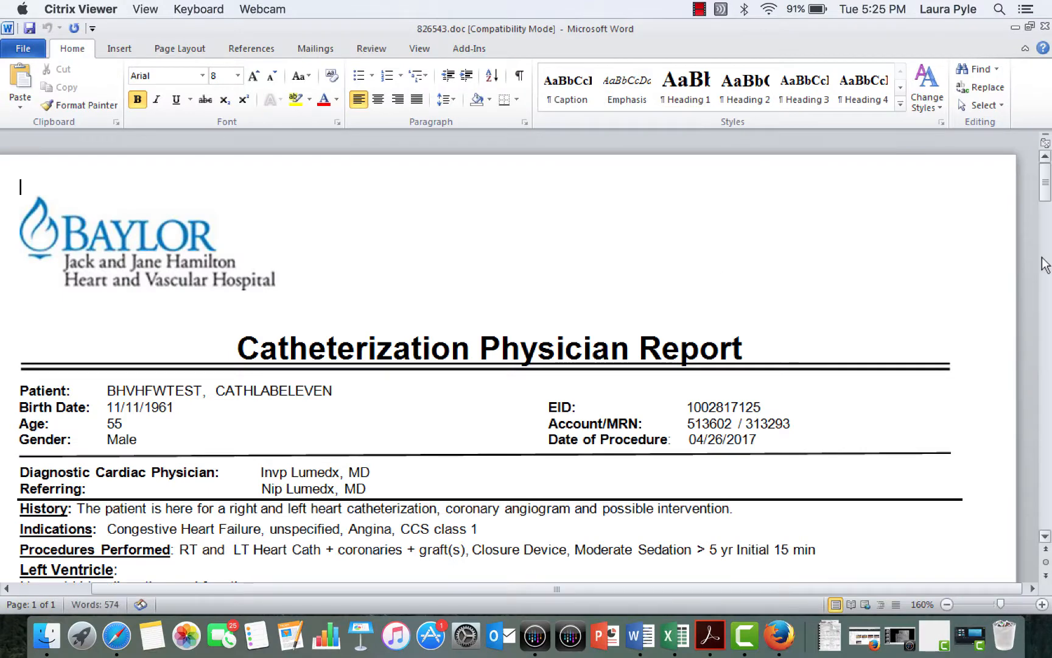
- Review the Cath Physician Report from the coronary summary through the attached angiogram image, and close the document
left_click_drag(1045, 192, 1045, 219)
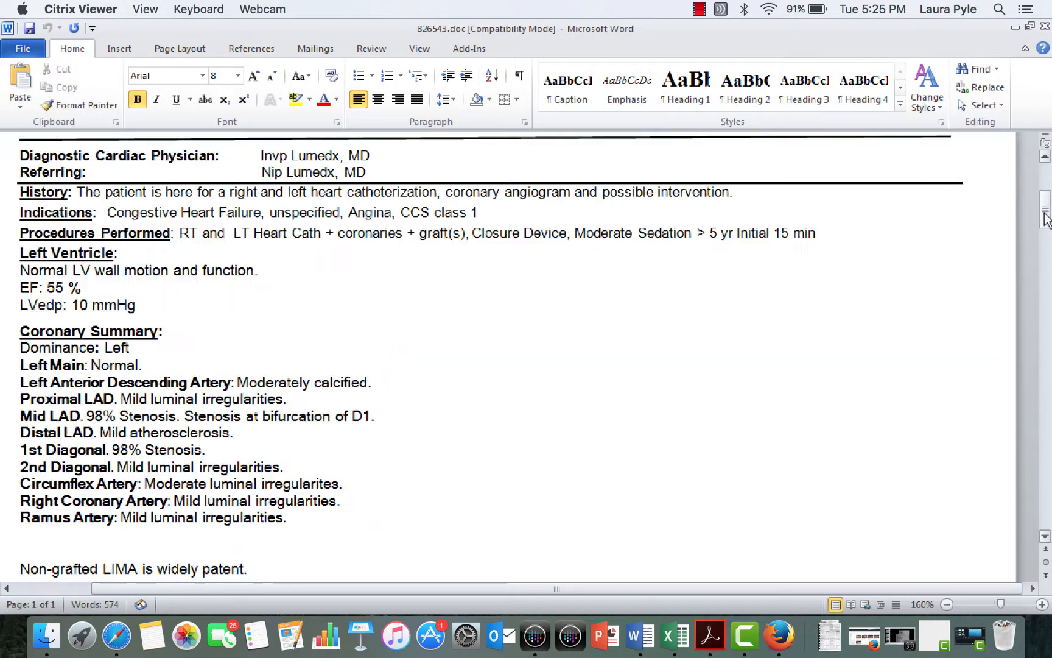
left_click(1046, 481)
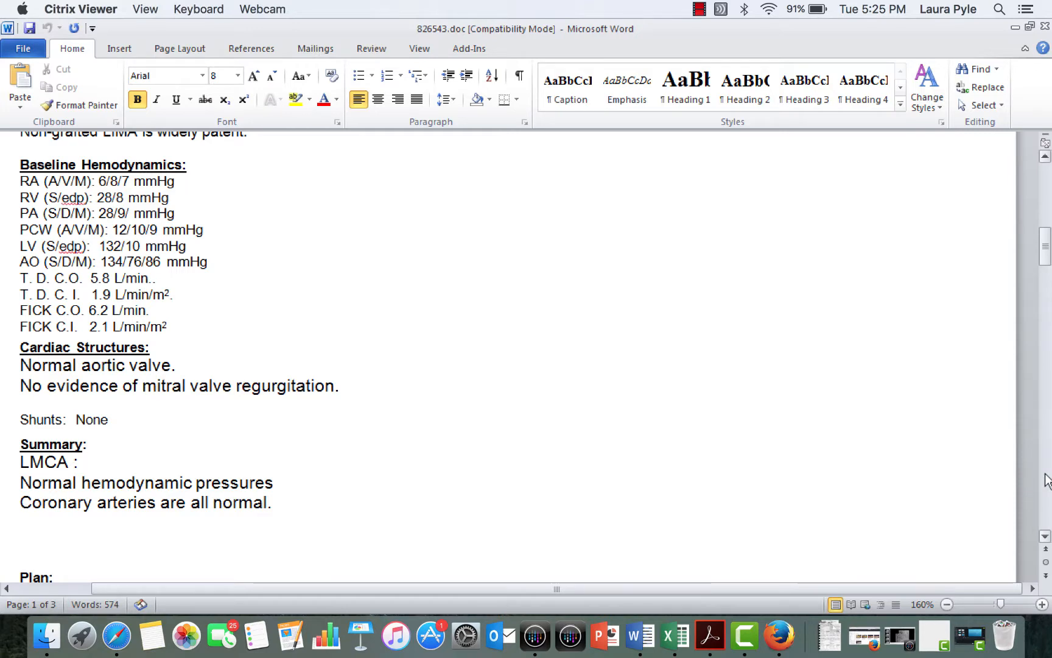
left_click_drag(1045, 246, 1047, 512)
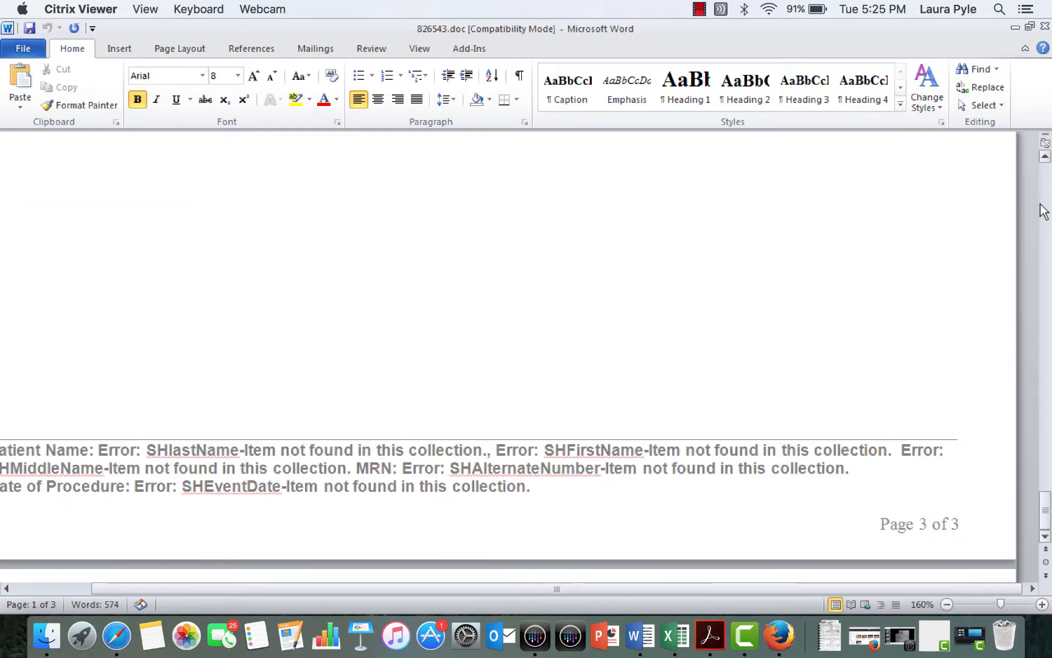
left_click(1044, 210)
left_click(1045, 160)
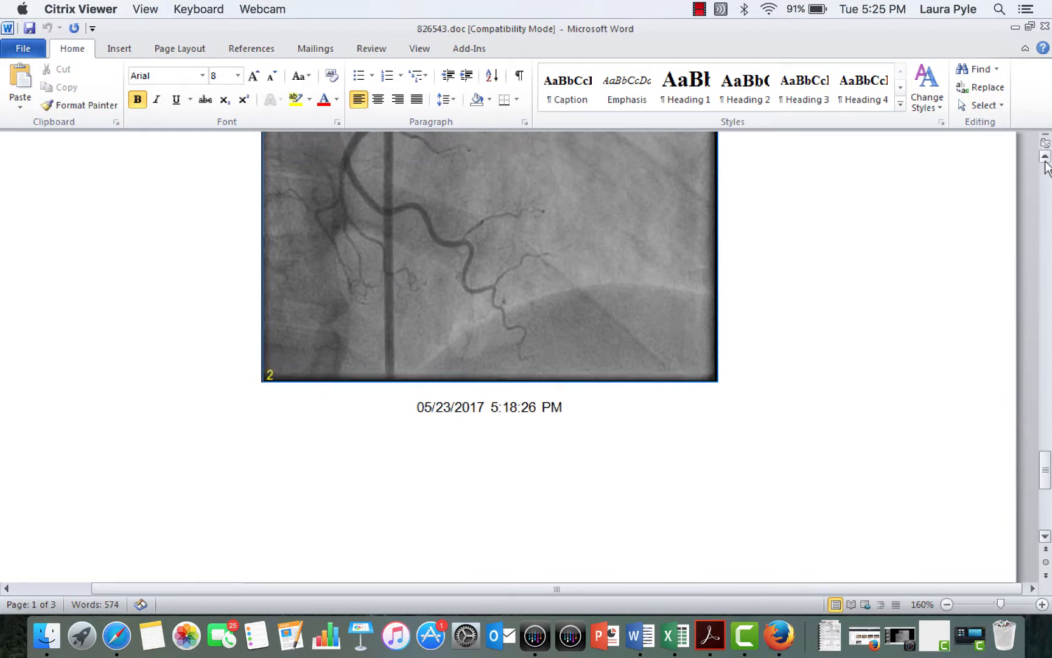
left_click_drag(1045, 163, 1045, 163)
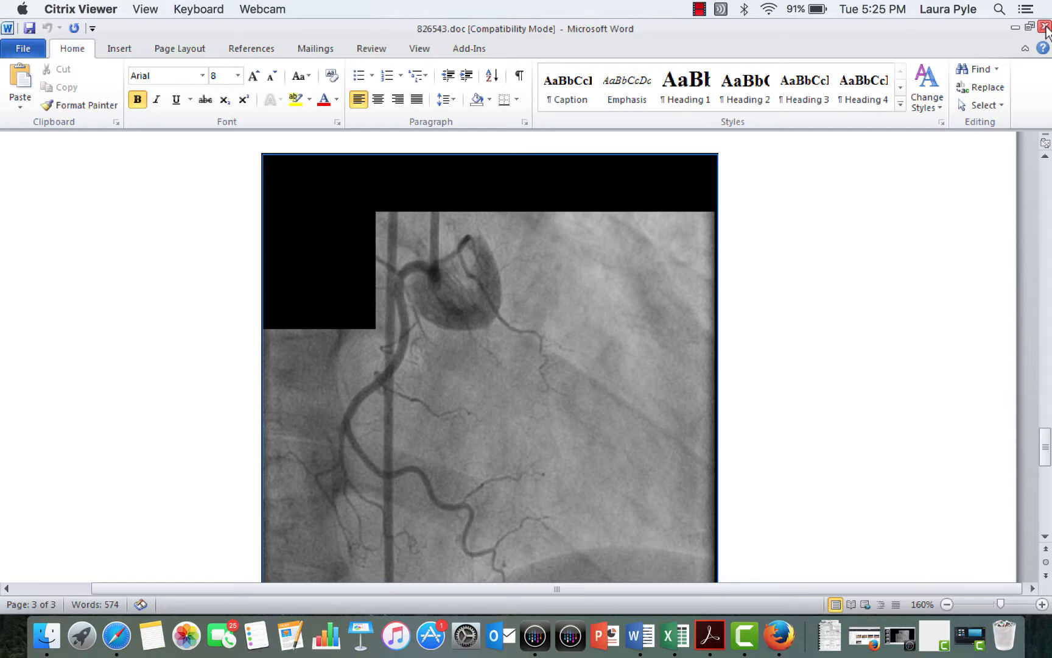
left_click(1045, 27)
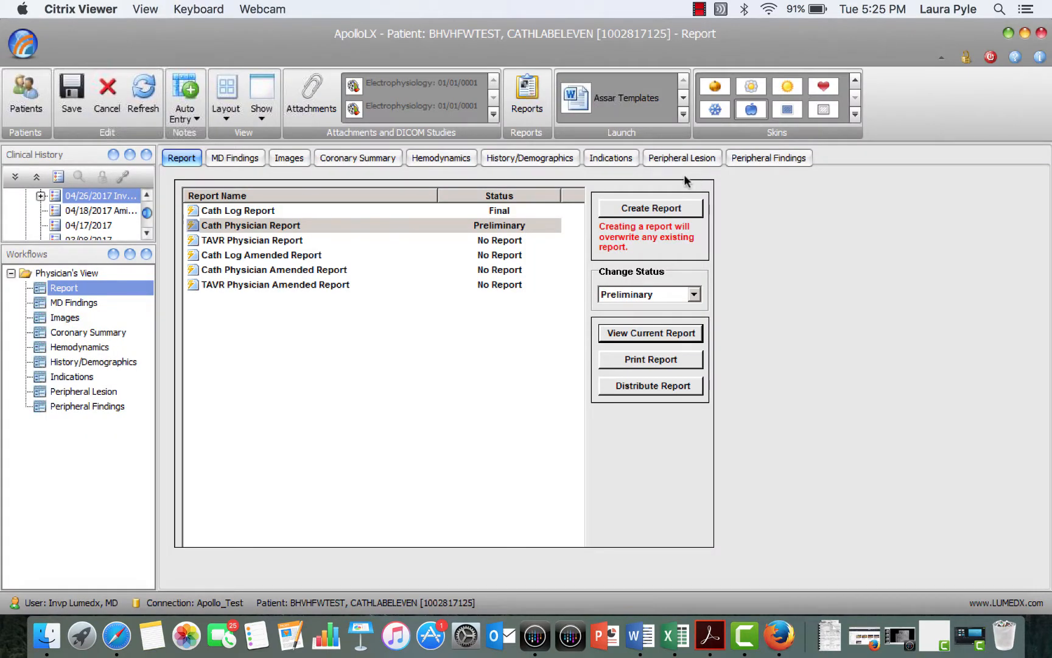
- Change the Cath Physician Report's status to Final and electronically sign it by entering the account password
left_click(659, 297)
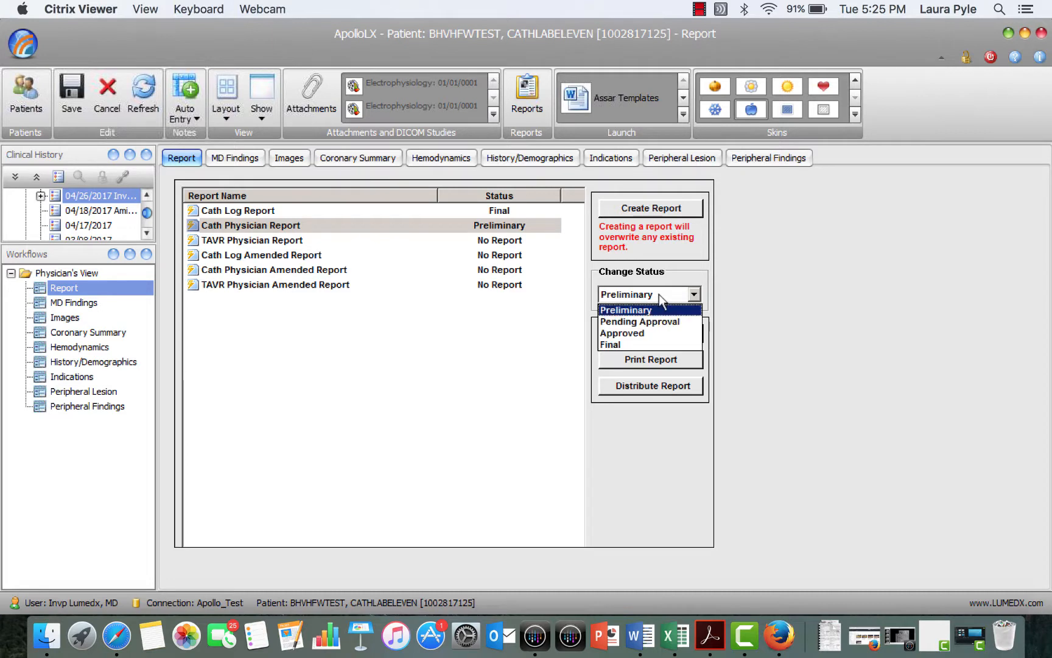
left_click(626, 339)
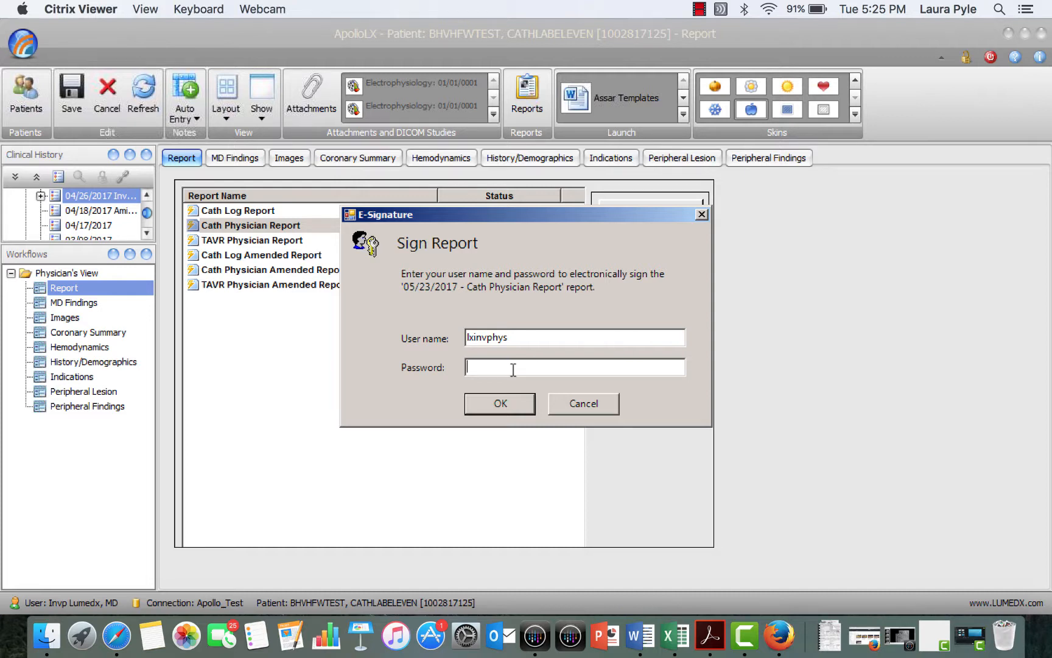
type("•••••••••")
left_click(490, 403)
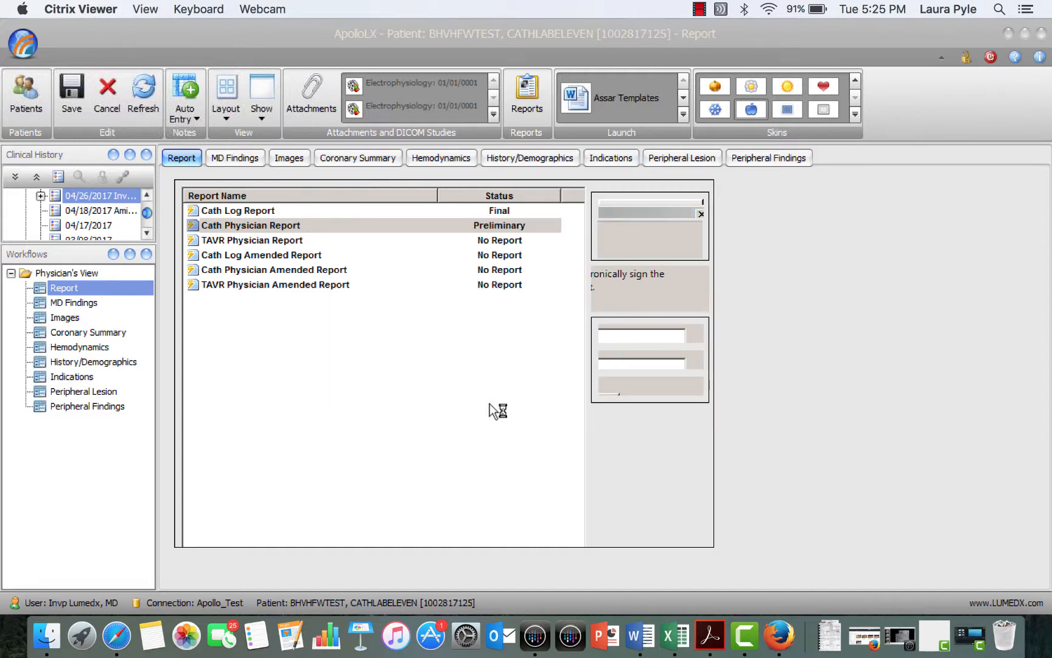